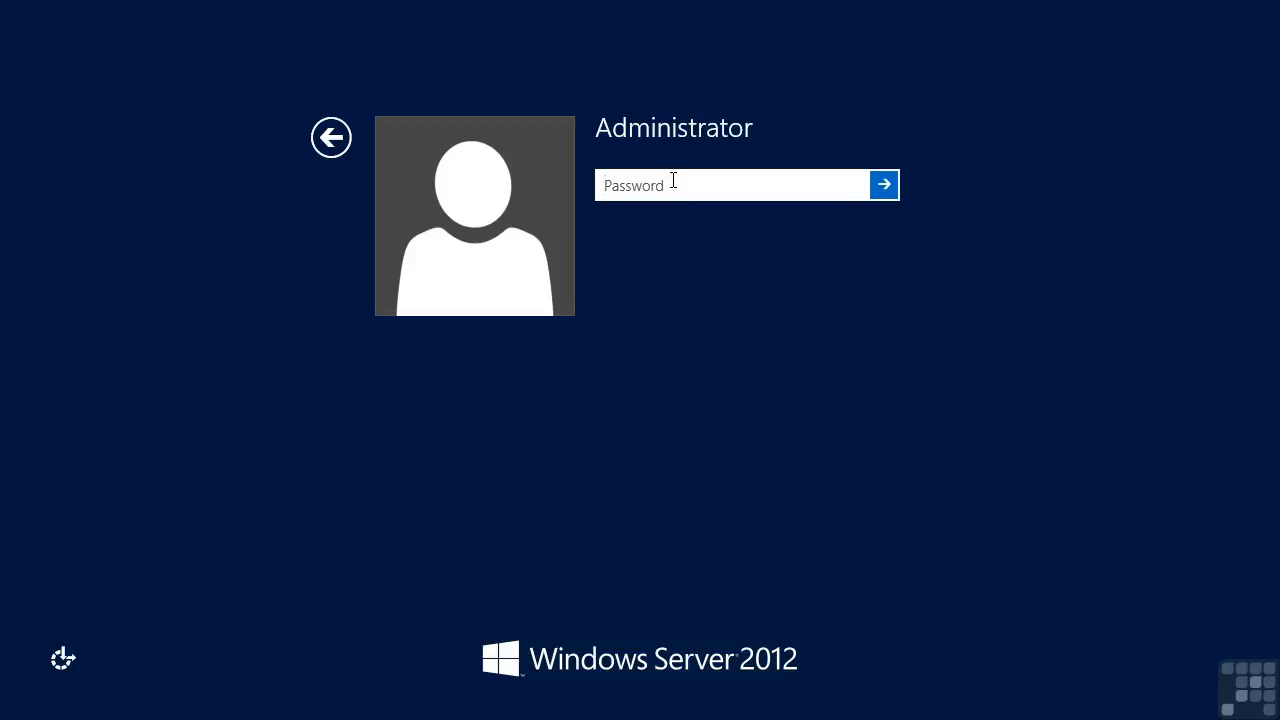
# Step: Sign in as Administrator by entering the account password at the logon screen
pyautogui.write('Pa$$w0rd')
pyautogui.press('Return')
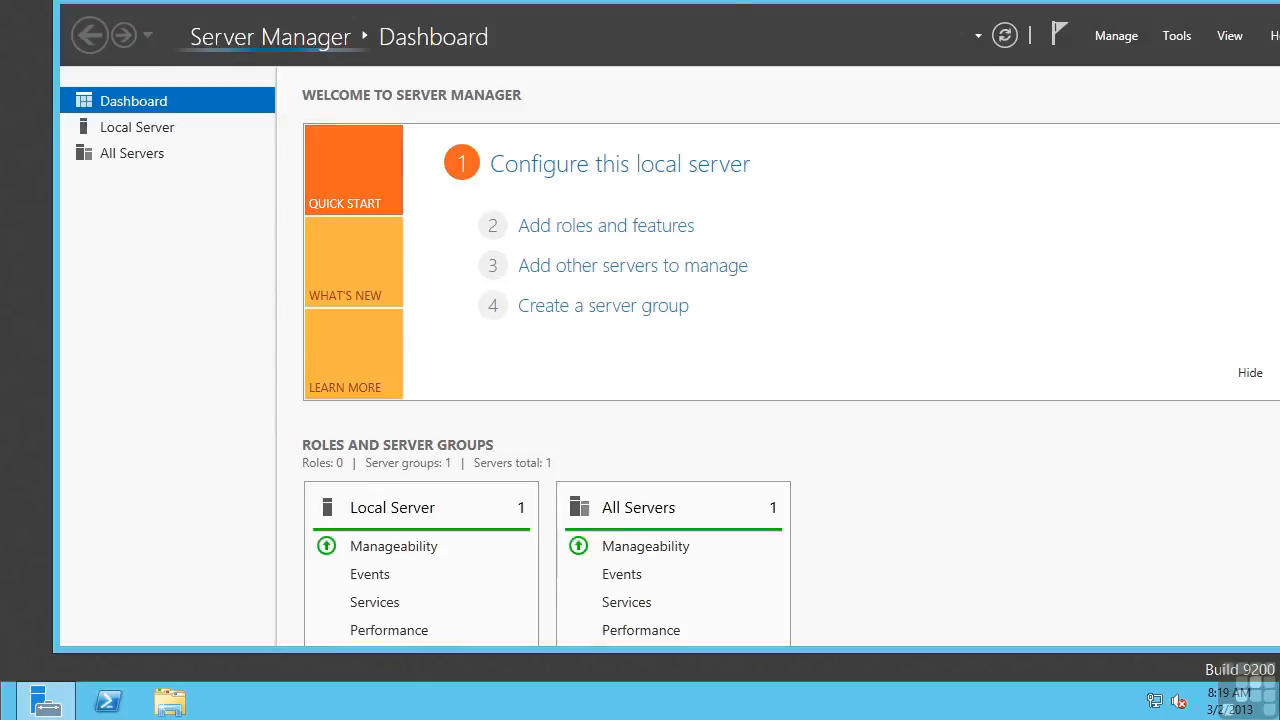
# Step: Maximize the Server Manager Dashboard window and bring up the Run prompt with Win+R
pyautogui.moveTo(755, 2); pyautogui.dragTo(700, 16)
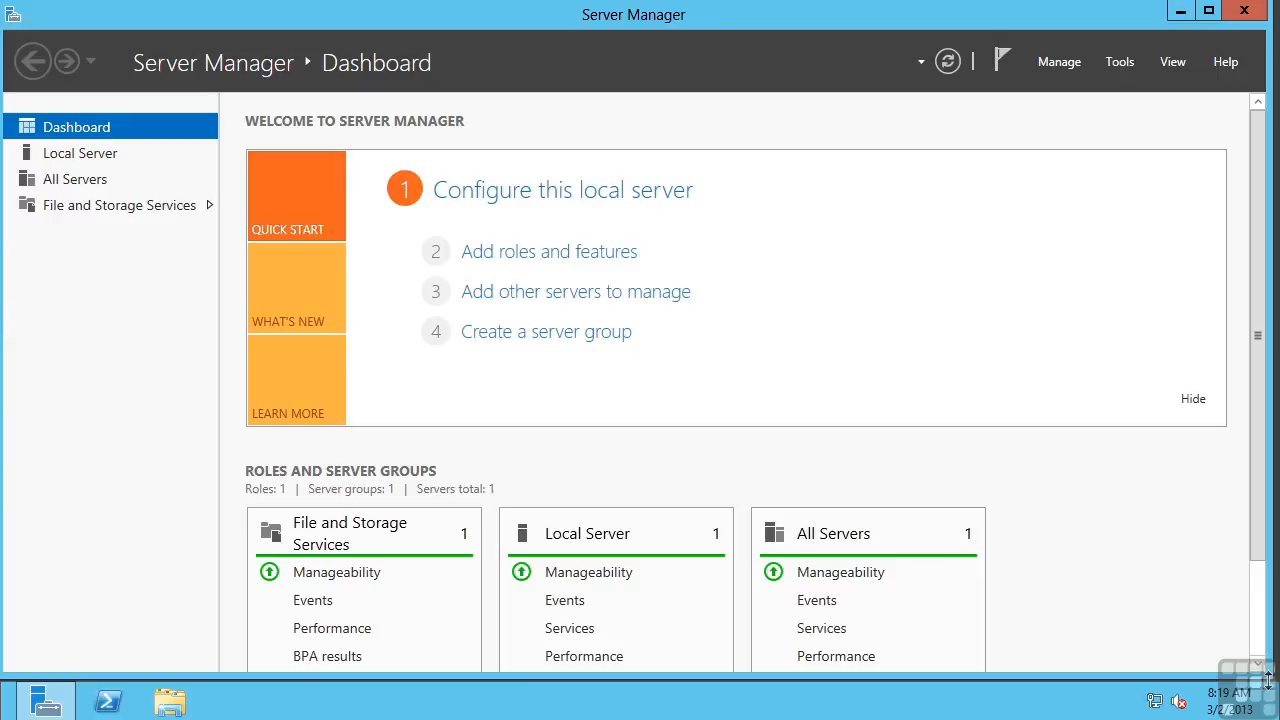
pyautogui.moveTo(1279, 719)
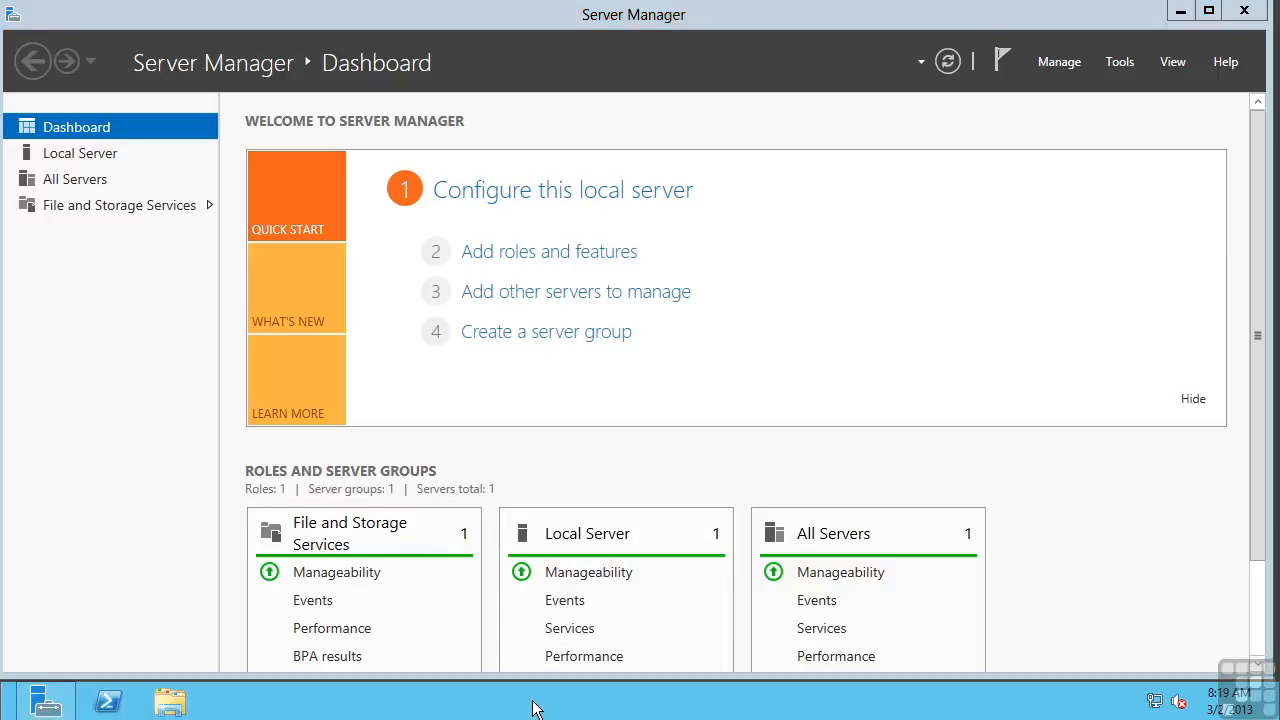
pyautogui.press('super+r')
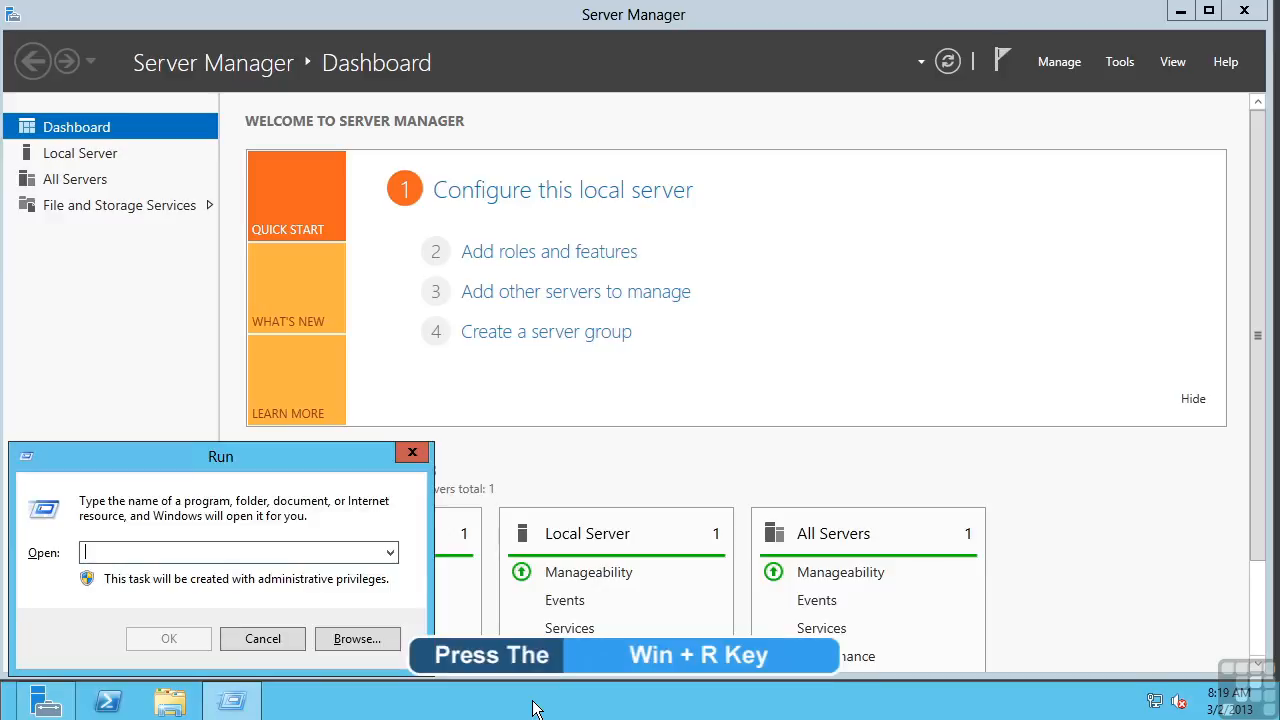
# Step: Launch notepad, pin it to the taskbar, and close it after relaunching it from the pin
pyautogui.write('notepad')
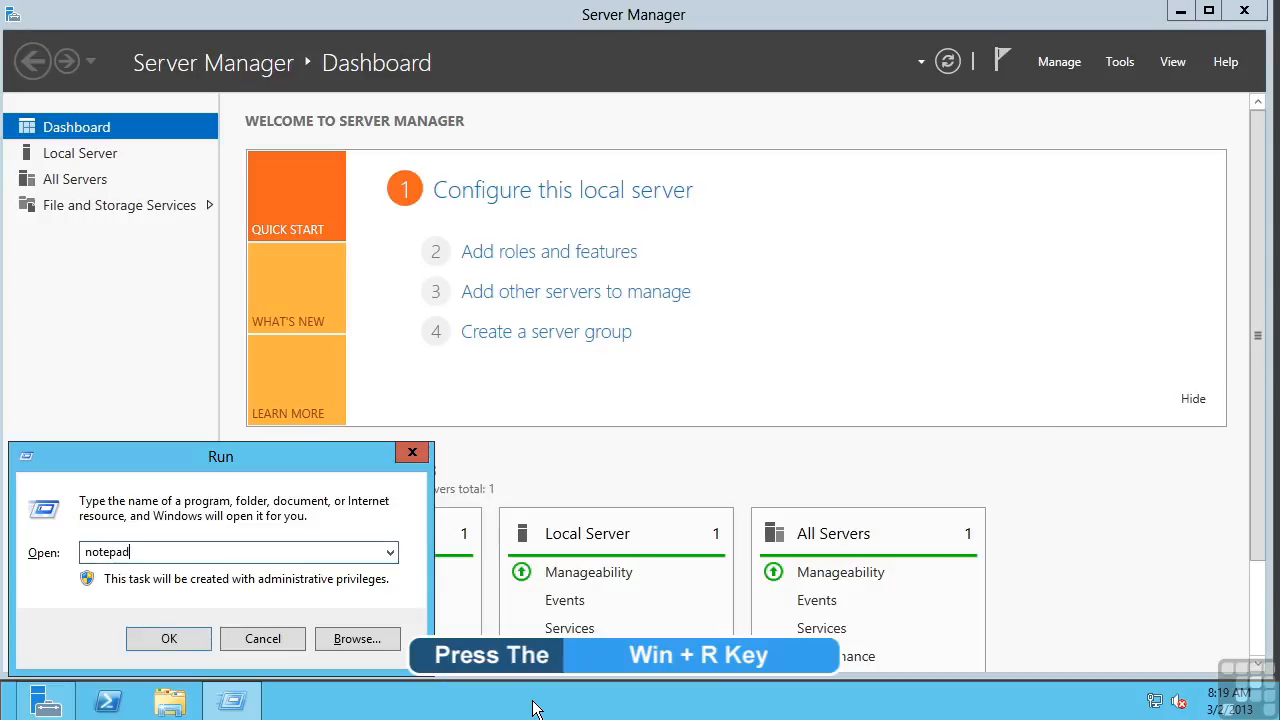
pyautogui.press('Return')
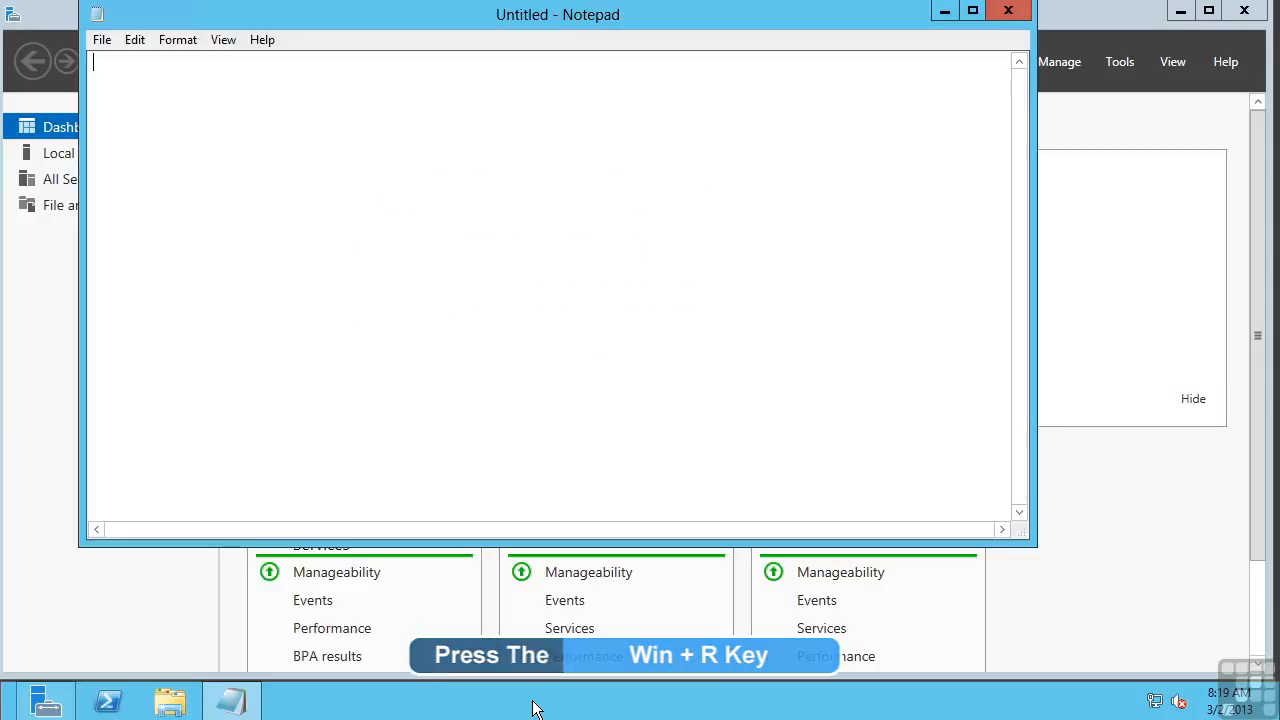
pyautogui.rightClick(222, 706)
pyautogui.click(226, 627)
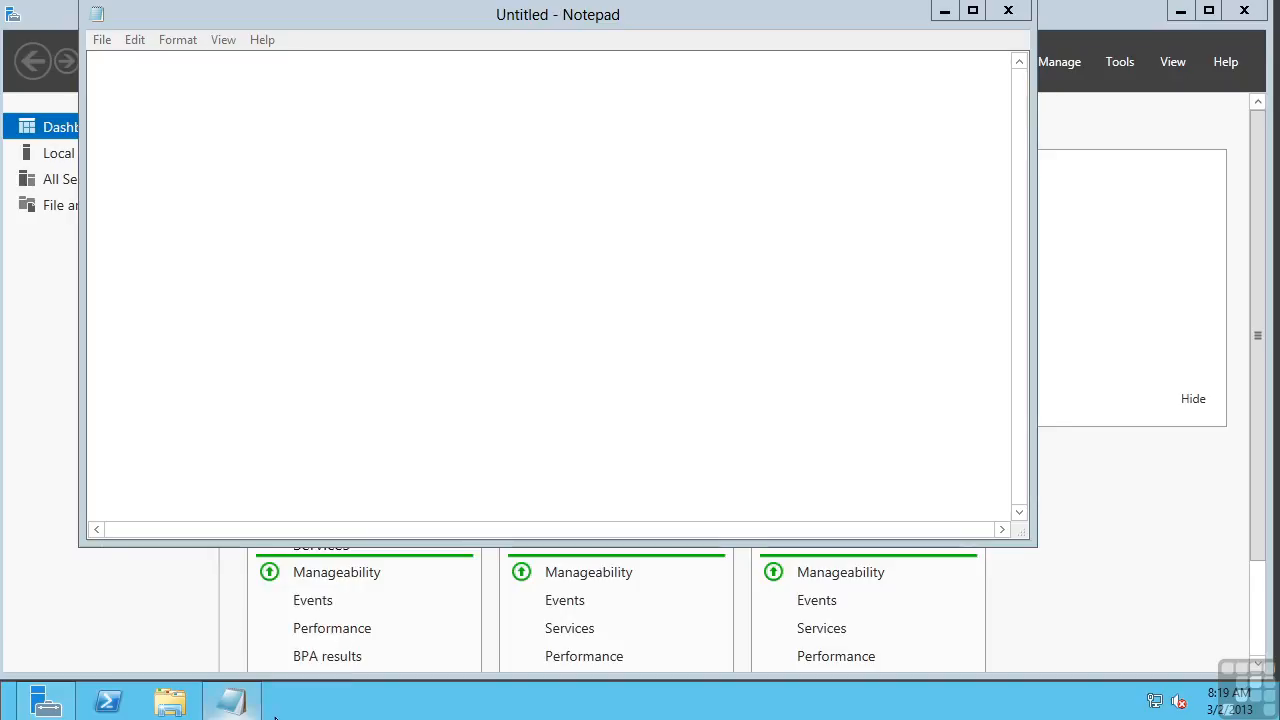
pyautogui.click(1008, 12)
pyautogui.click(231, 703)
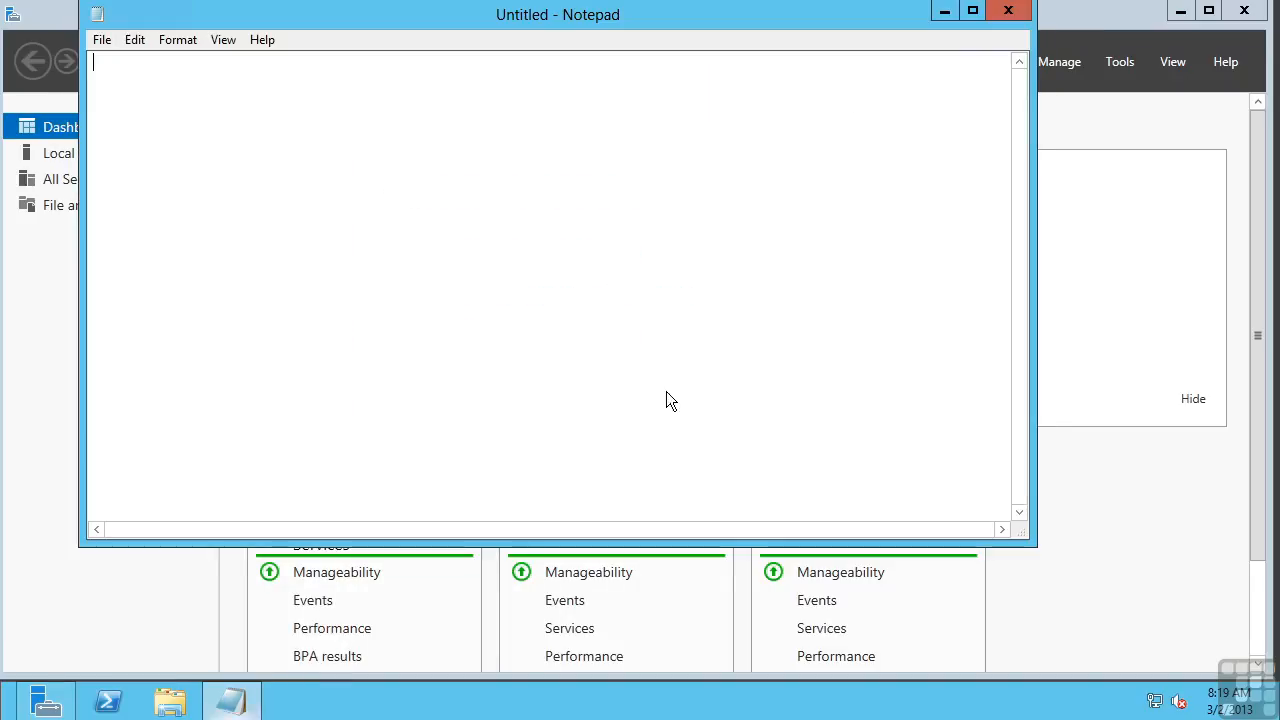
pyautogui.click(1007, 12)
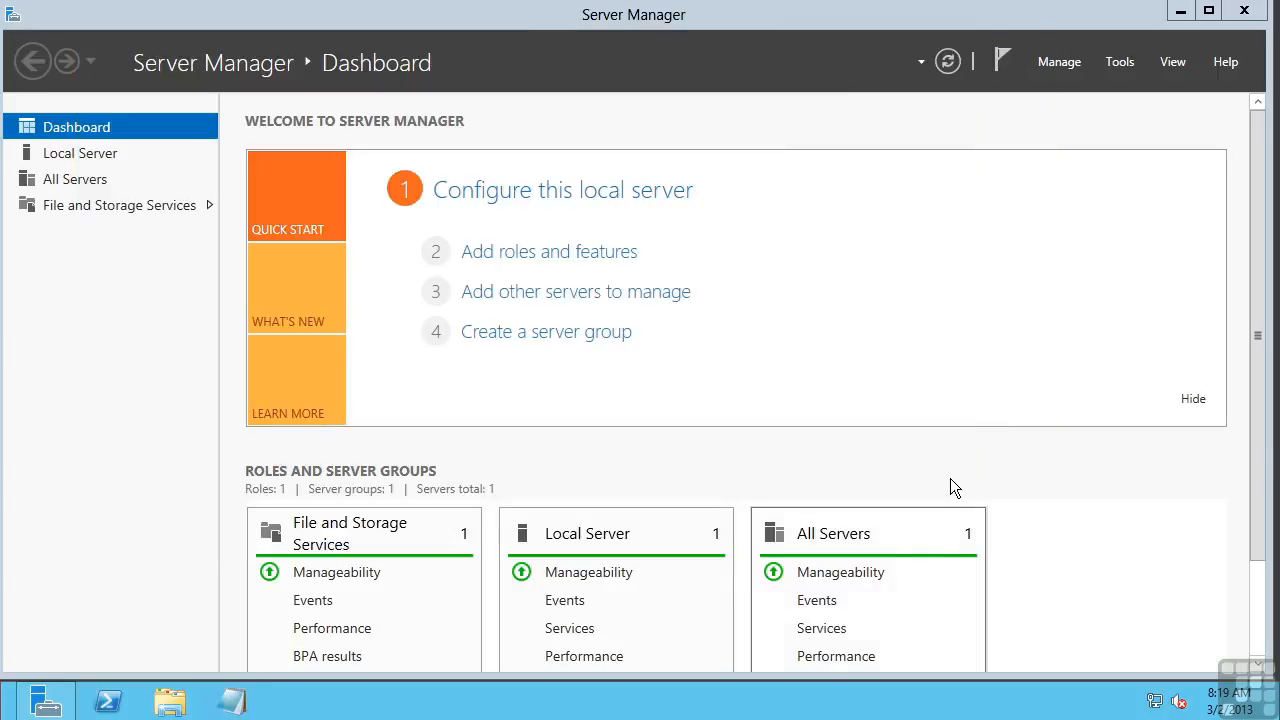
# Step: Scroll the Dashboard, then switch to the Local Server properties page
pyautogui.moveTo(1258, 230); pyautogui.dragTo(1262, 364)
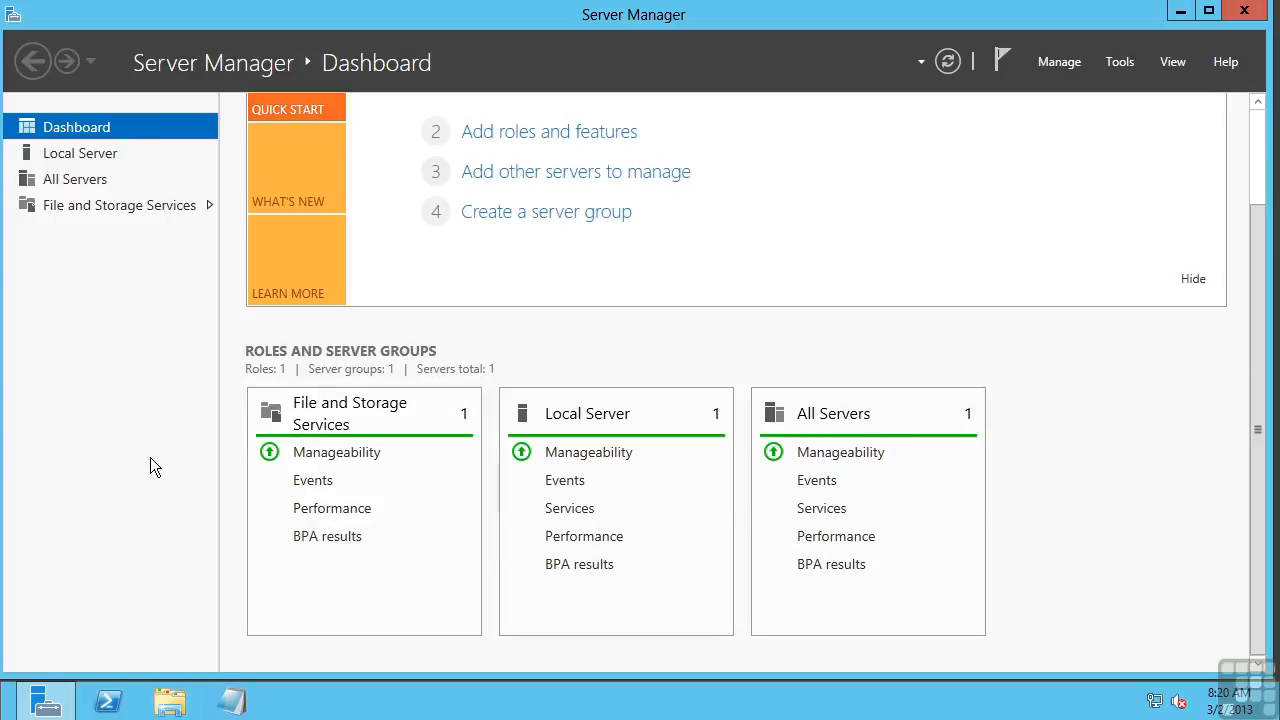
pyautogui.click(84, 160)
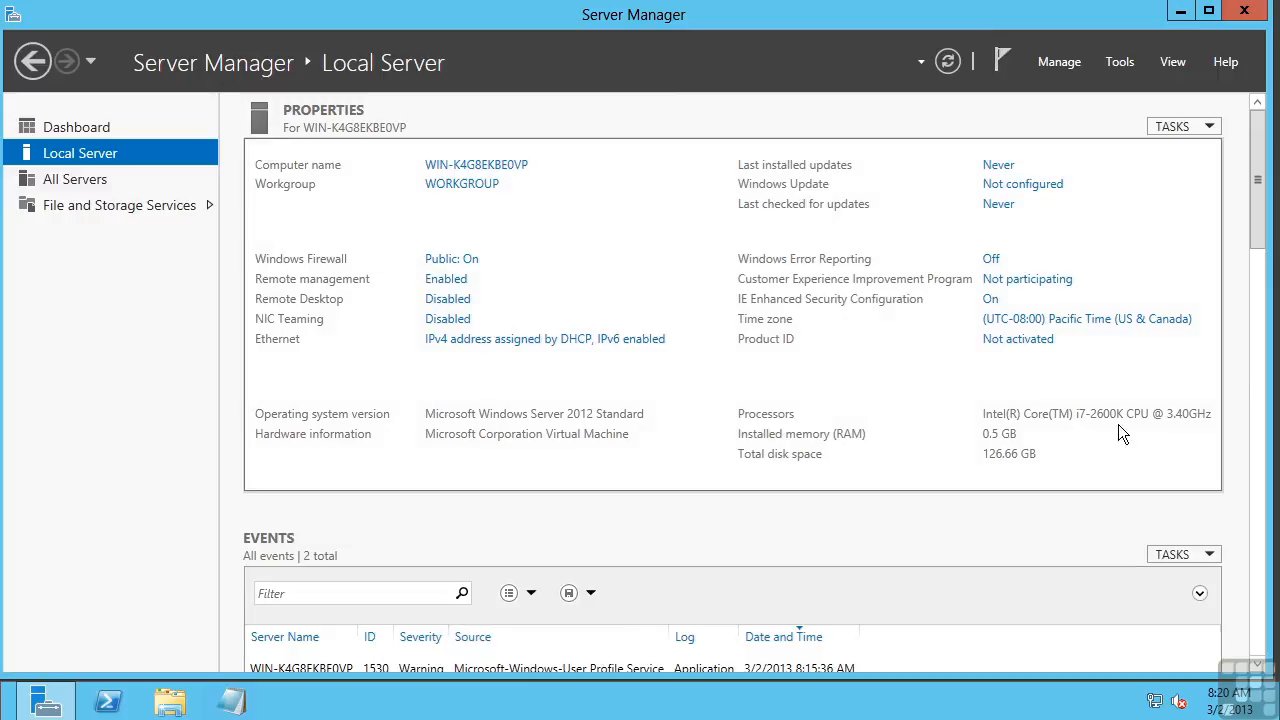
pyautogui.click(490, 167)
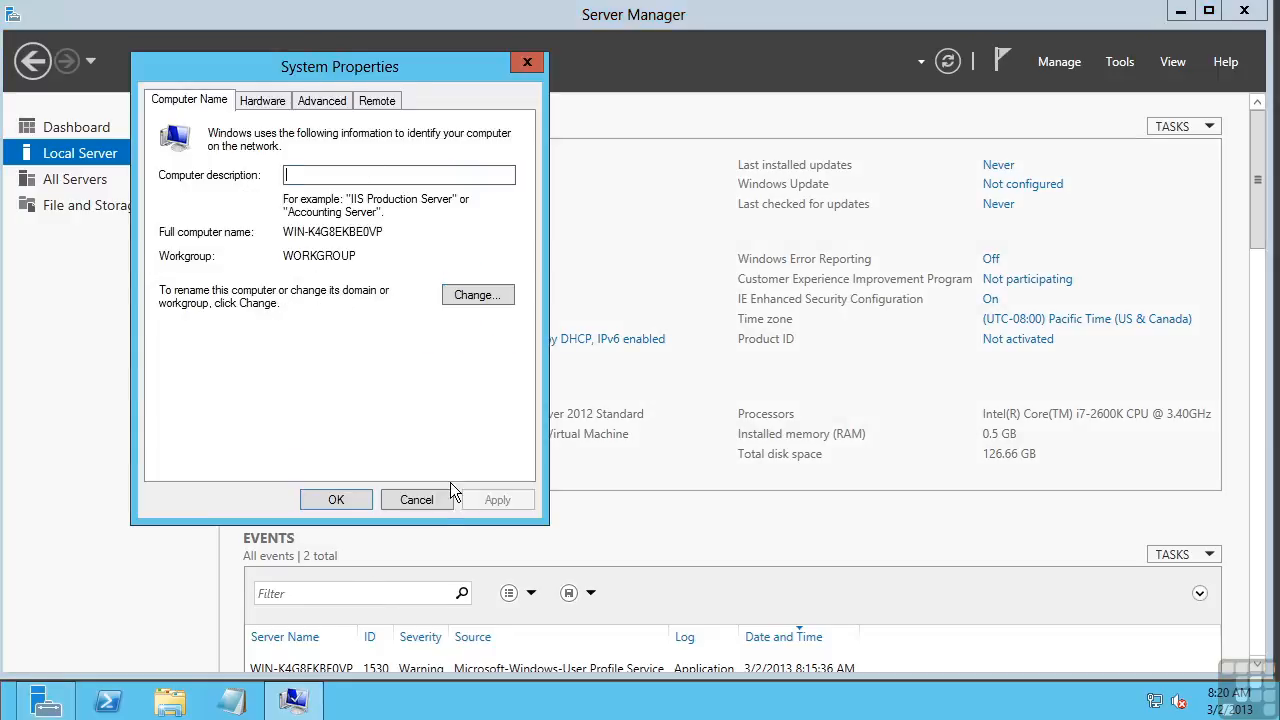
pyautogui.click(421, 497)
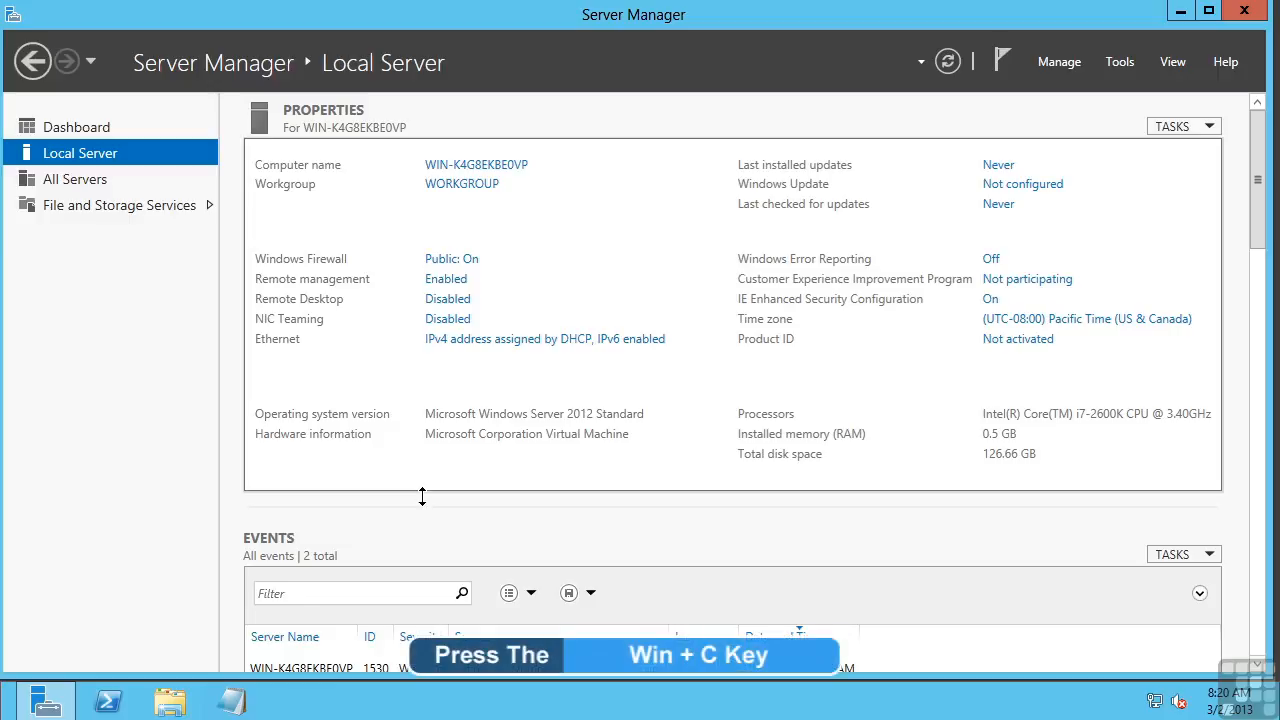
pyautogui.press('super+c')
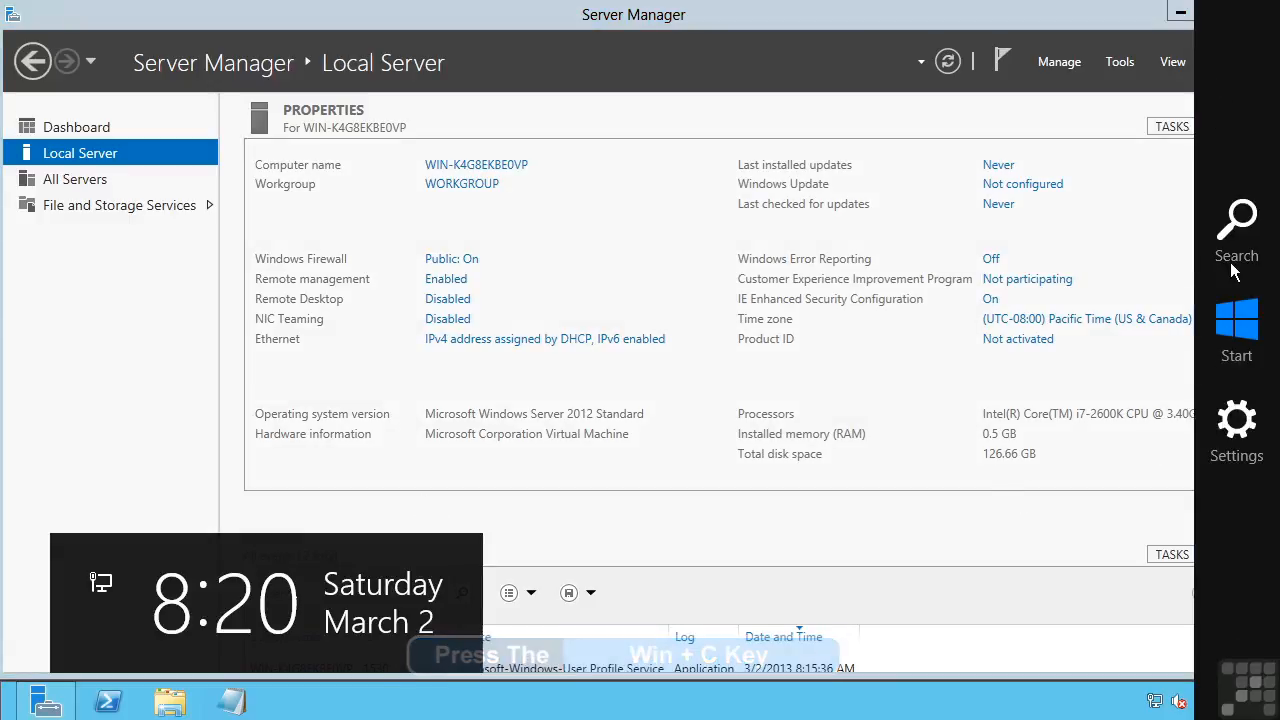
pyautogui.click(1236, 430)
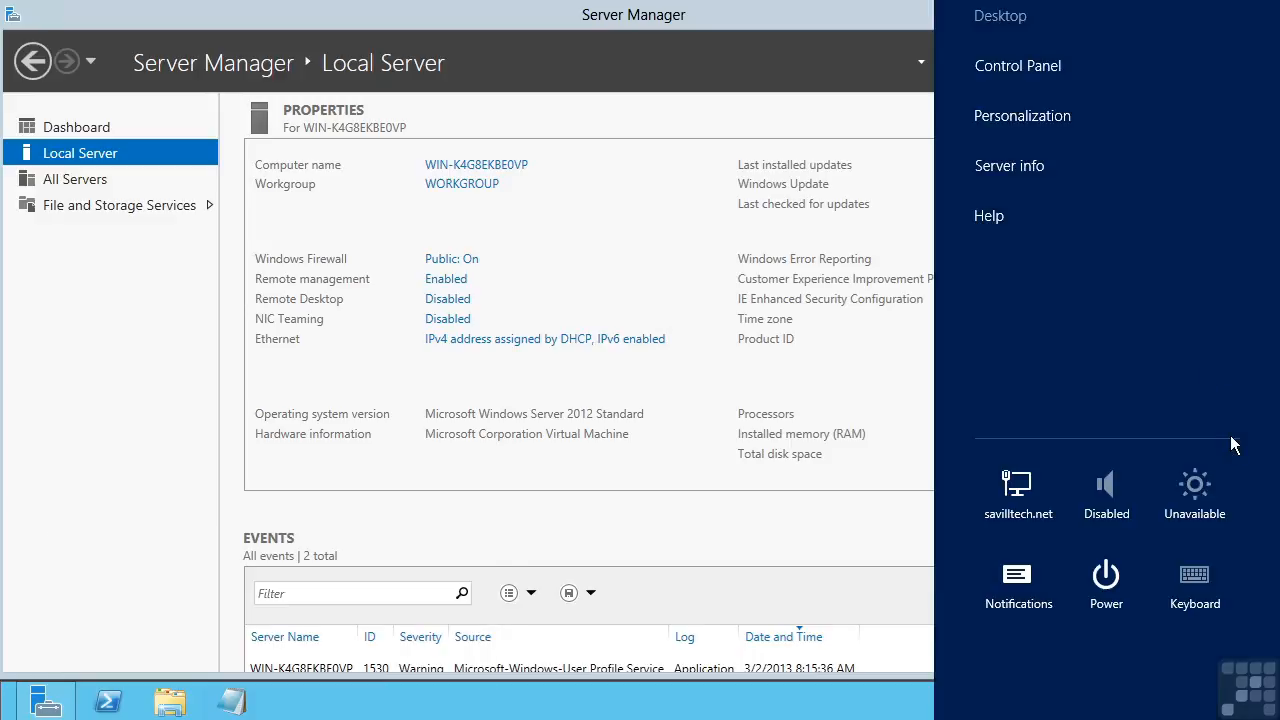
pyautogui.click(1023, 67)
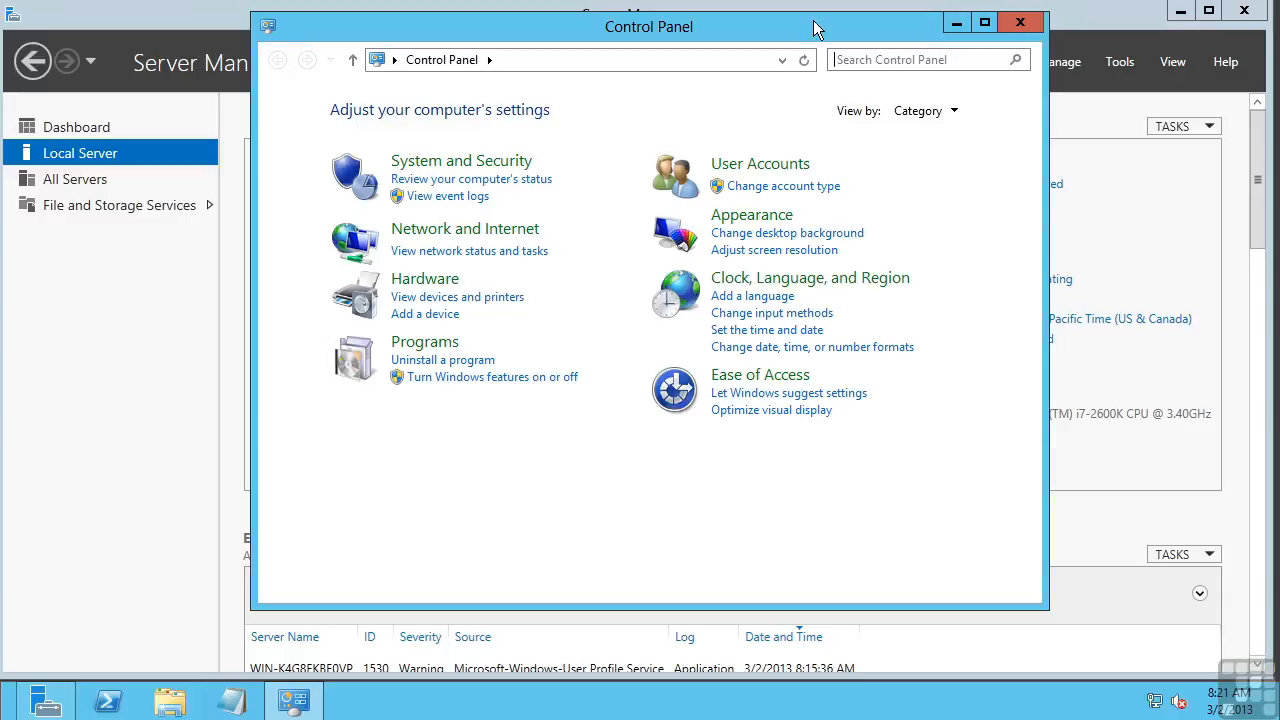
pyautogui.click(936, 116)
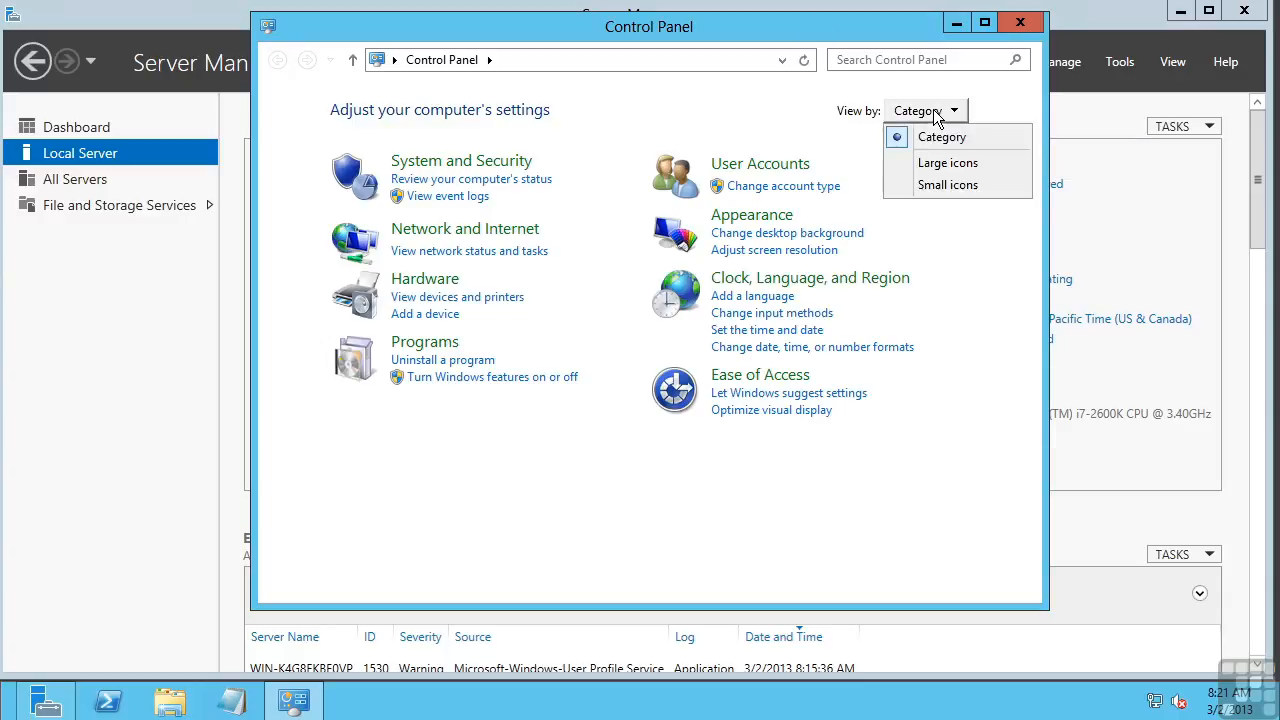
pyautogui.click(940, 187)
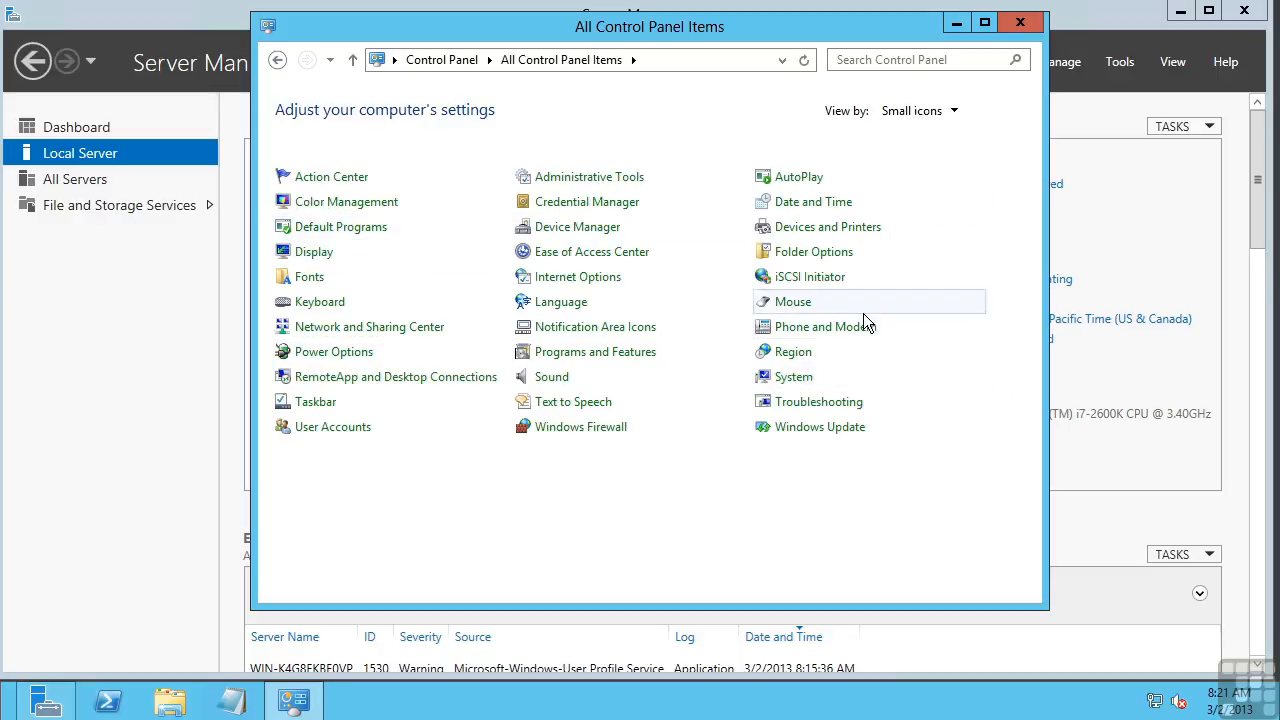
pyautogui.click(801, 380)
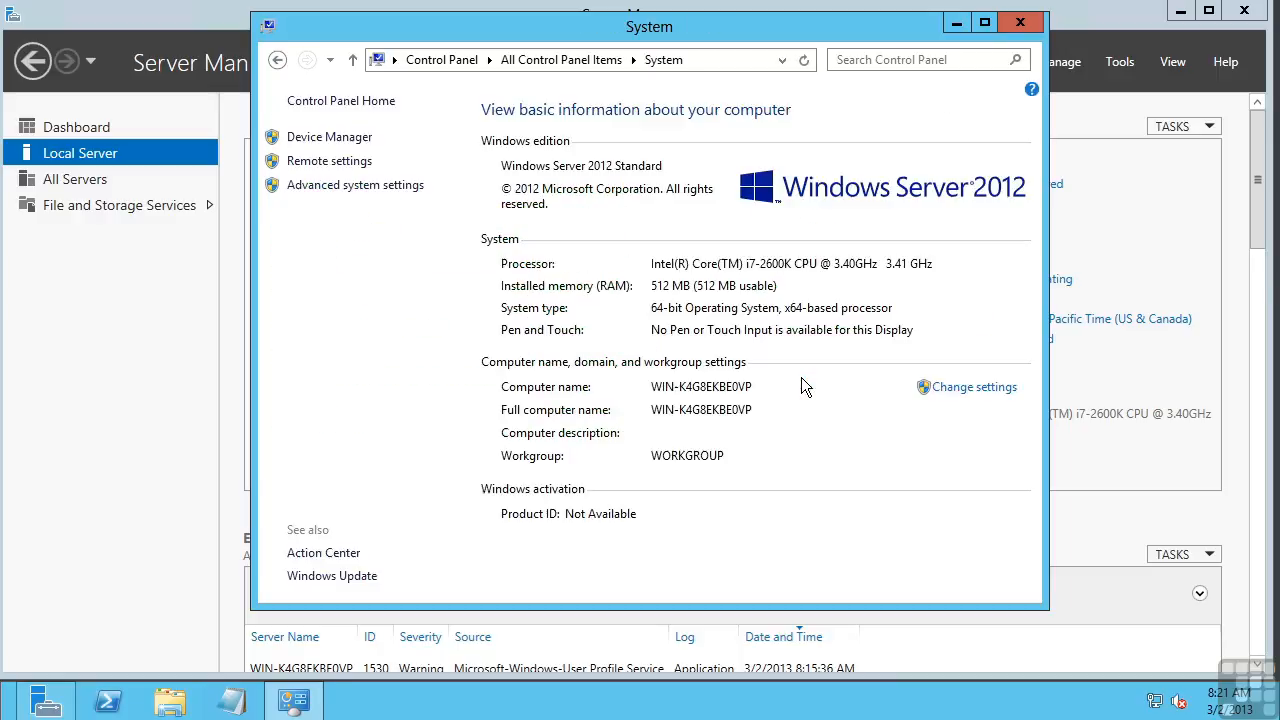
pyautogui.click(1028, 26)
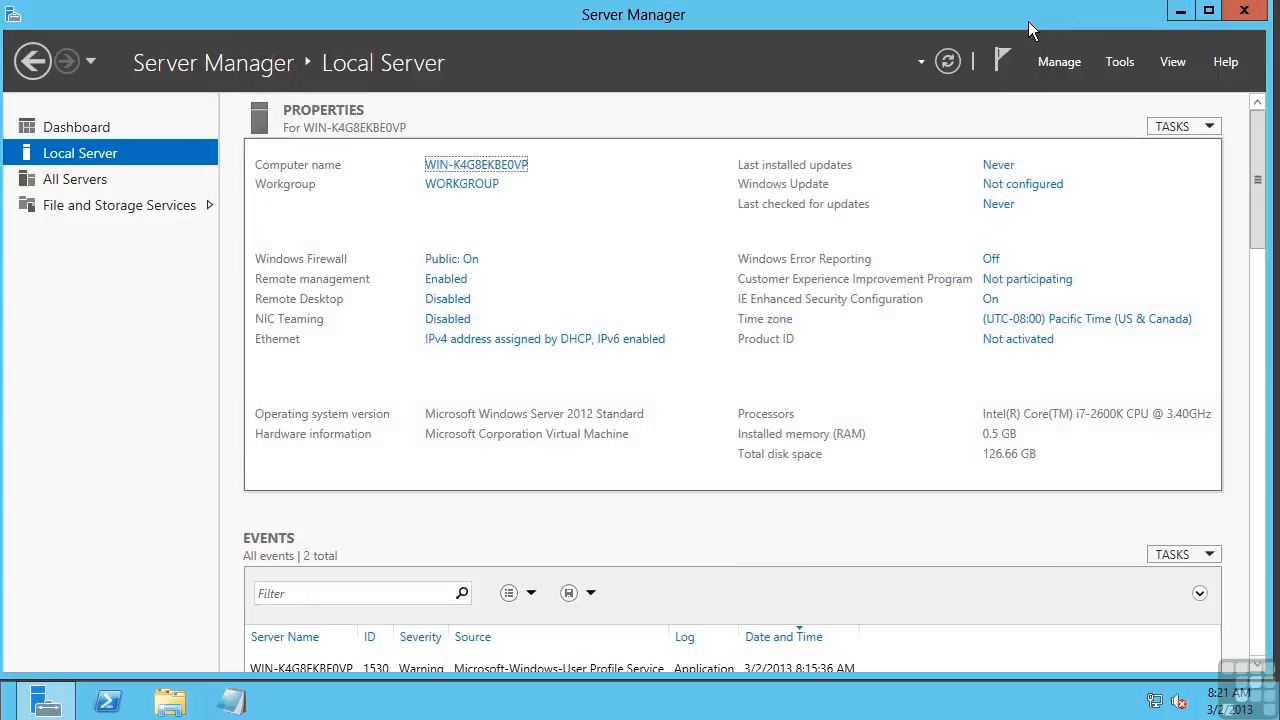
pyautogui.press('super+r')
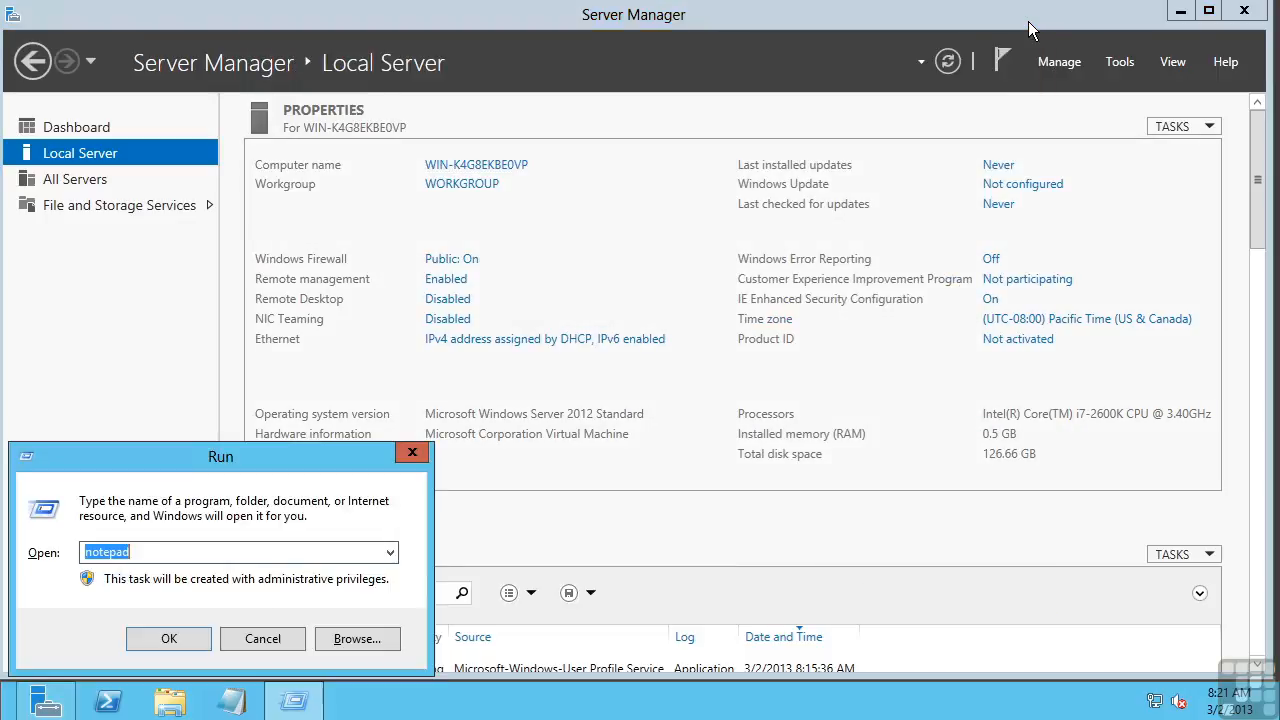
pyautogui.write('sysdm.cpl')
pyautogui.press('Return')
pyautogui.press('Escape')
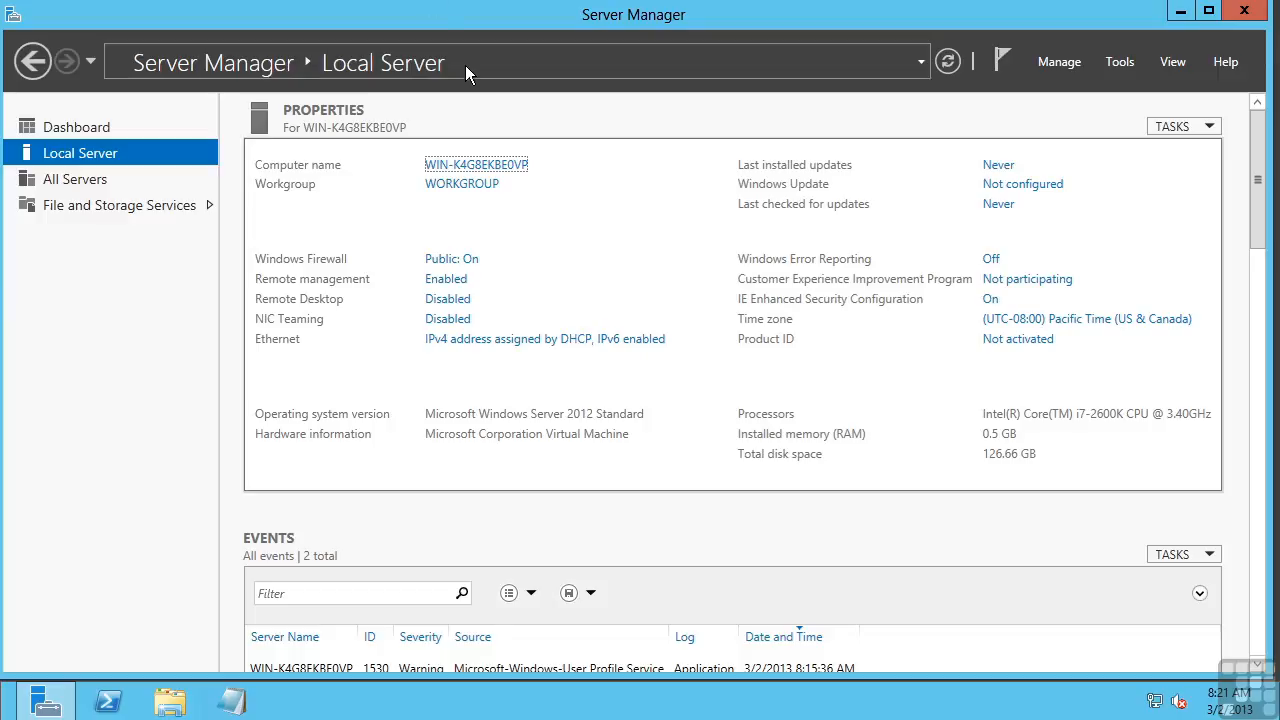
pyautogui.click(460, 167)
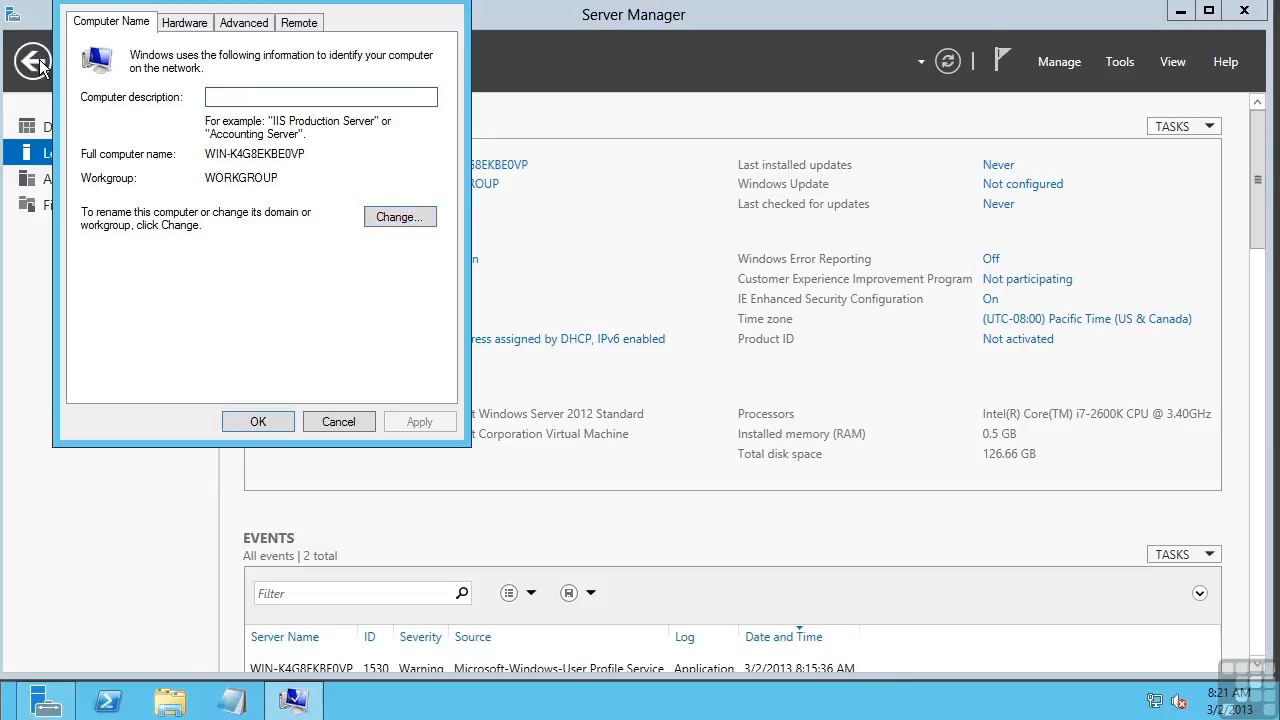
pyautogui.click(410, 213)
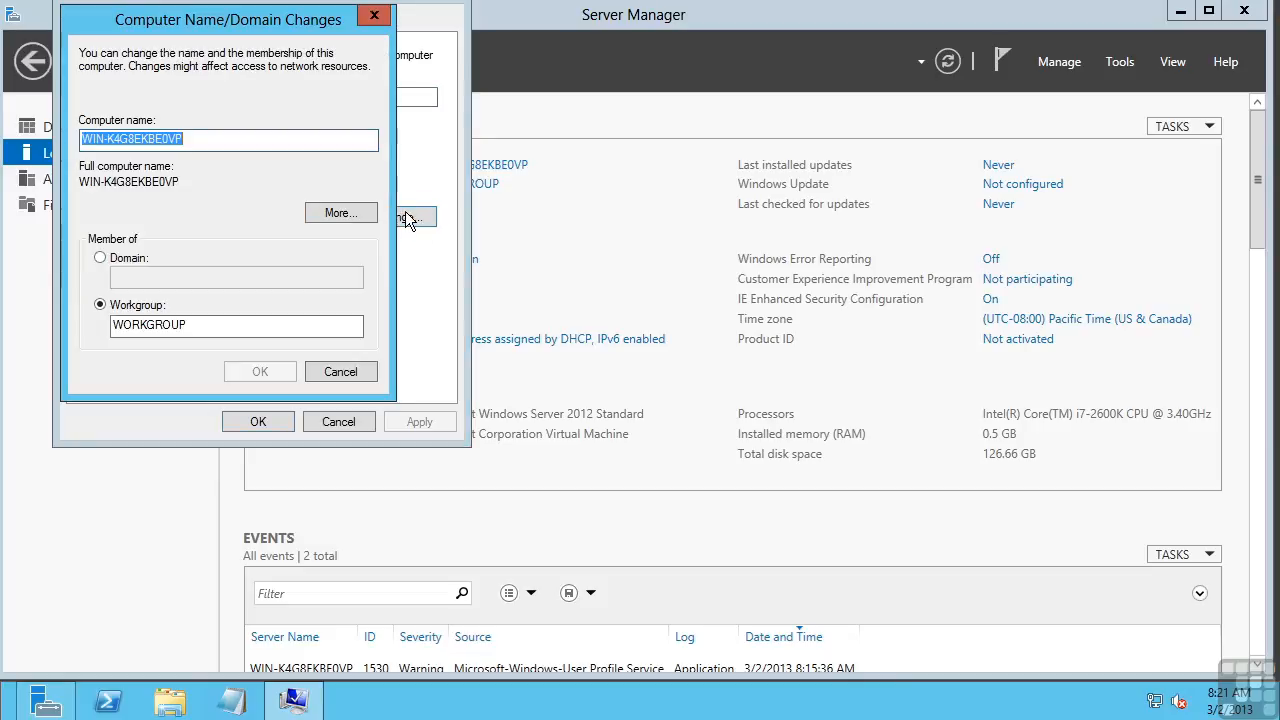
pyautogui.click(196, 138)
pyautogui.doubleClick(93, 147)
pyautogui.write('Te')
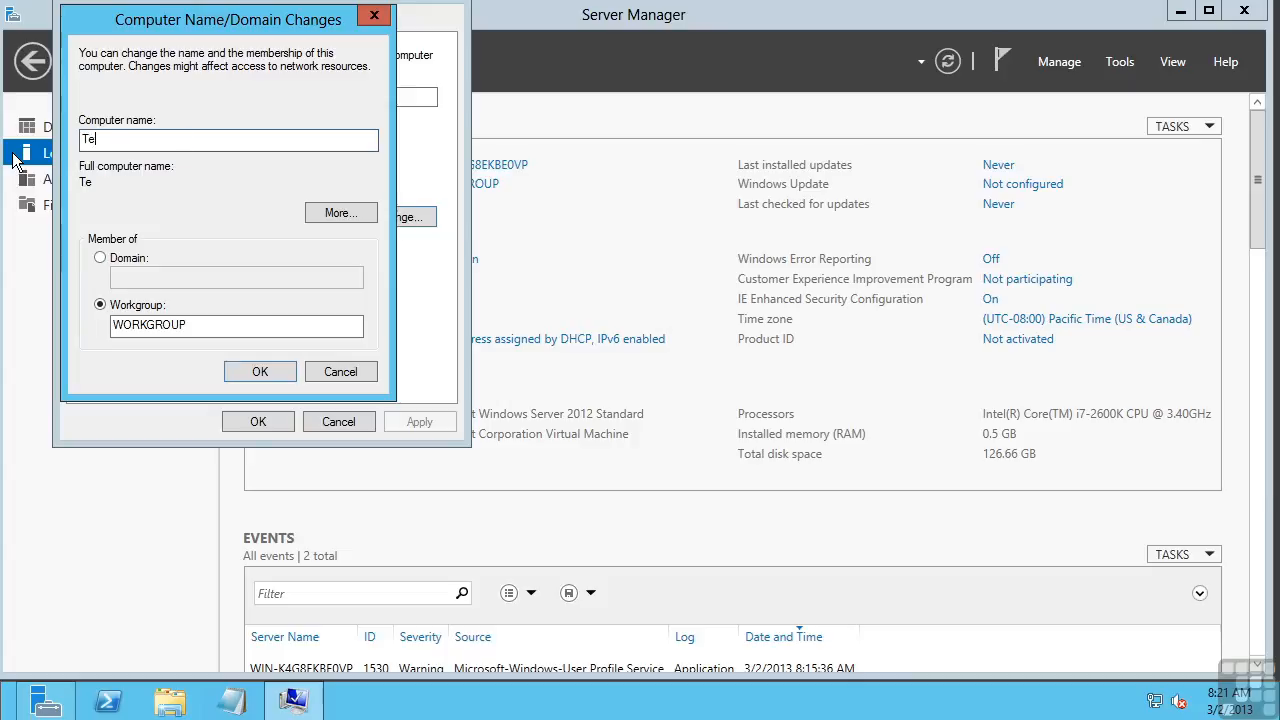
pyautogui.write('stVM3')
pyautogui.click(110, 258)
pyautogui.click(139, 280)
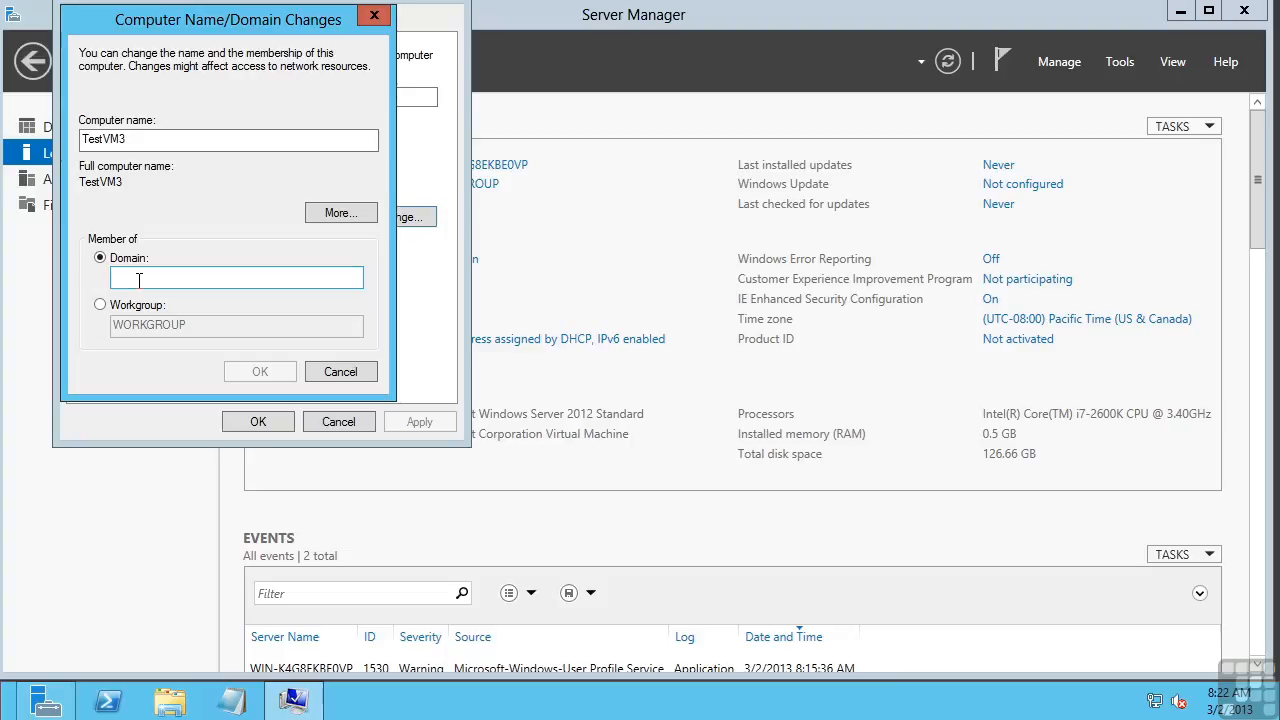
pyautogui.click(349, 372)
pyautogui.click(340, 422)
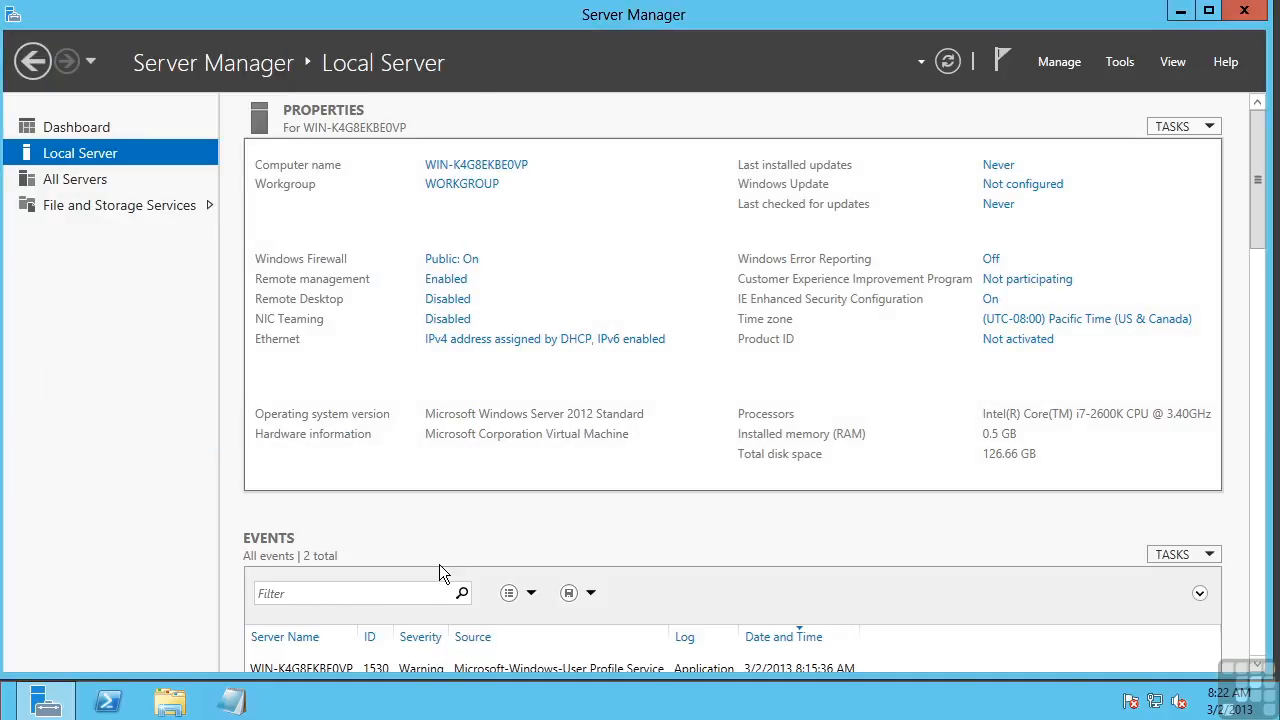
pyautogui.click(448, 300)
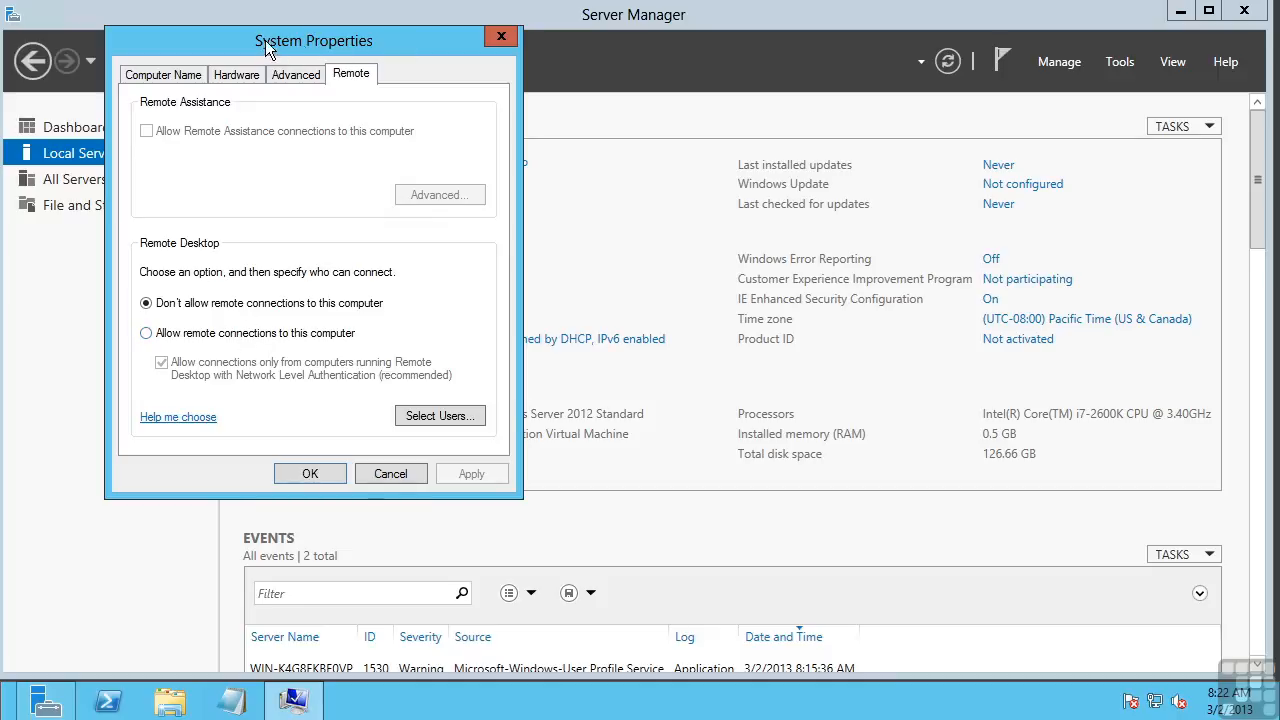
pyautogui.click(295, 74)
pyautogui.click(224, 76)
pyautogui.click(171, 76)
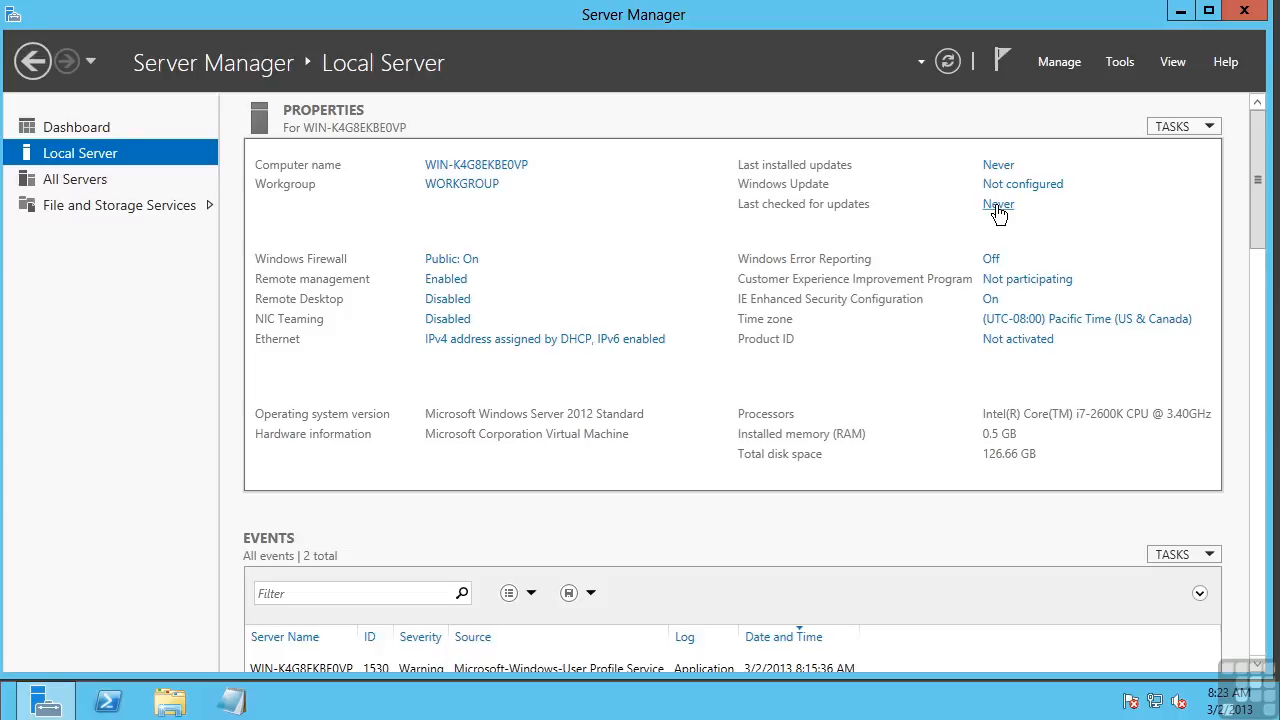
# Step: Change the time zone to (UTC-06:00) Central Time (US & Canada) and apply it
pyautogui.click(1025, 322)
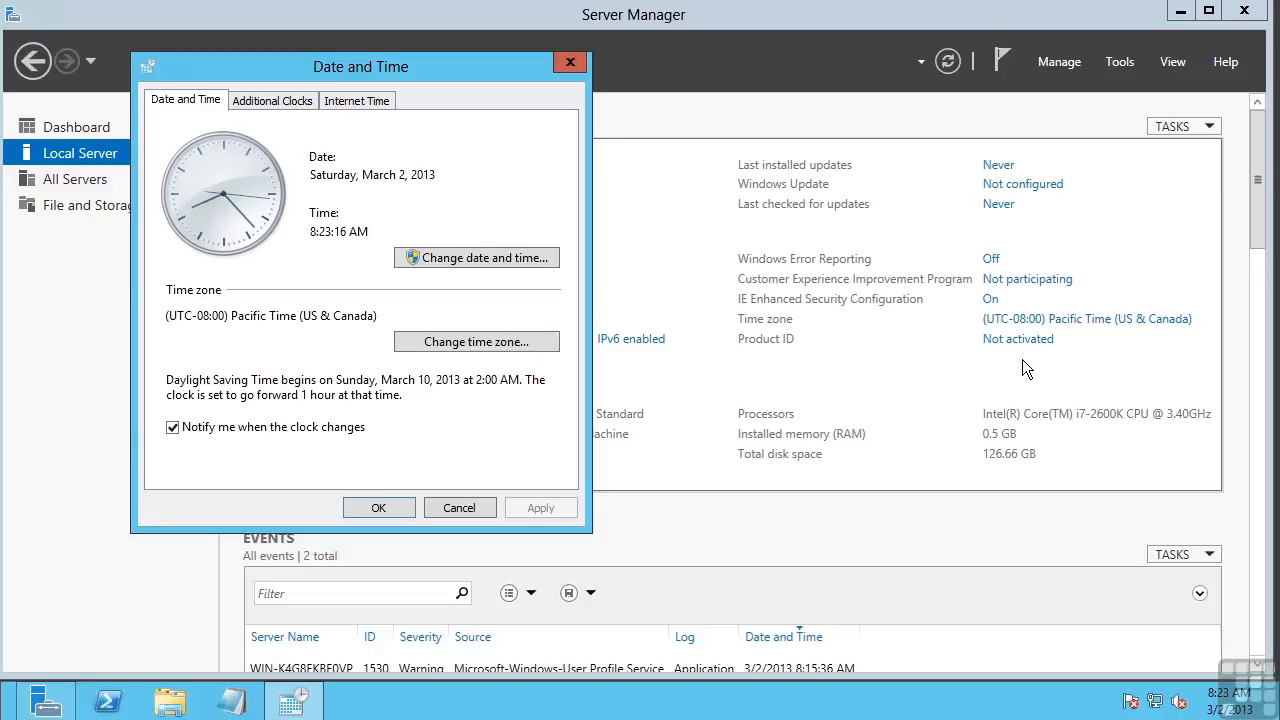
pyautogui.click(453, 339)
pyautogui.click(521, 184)
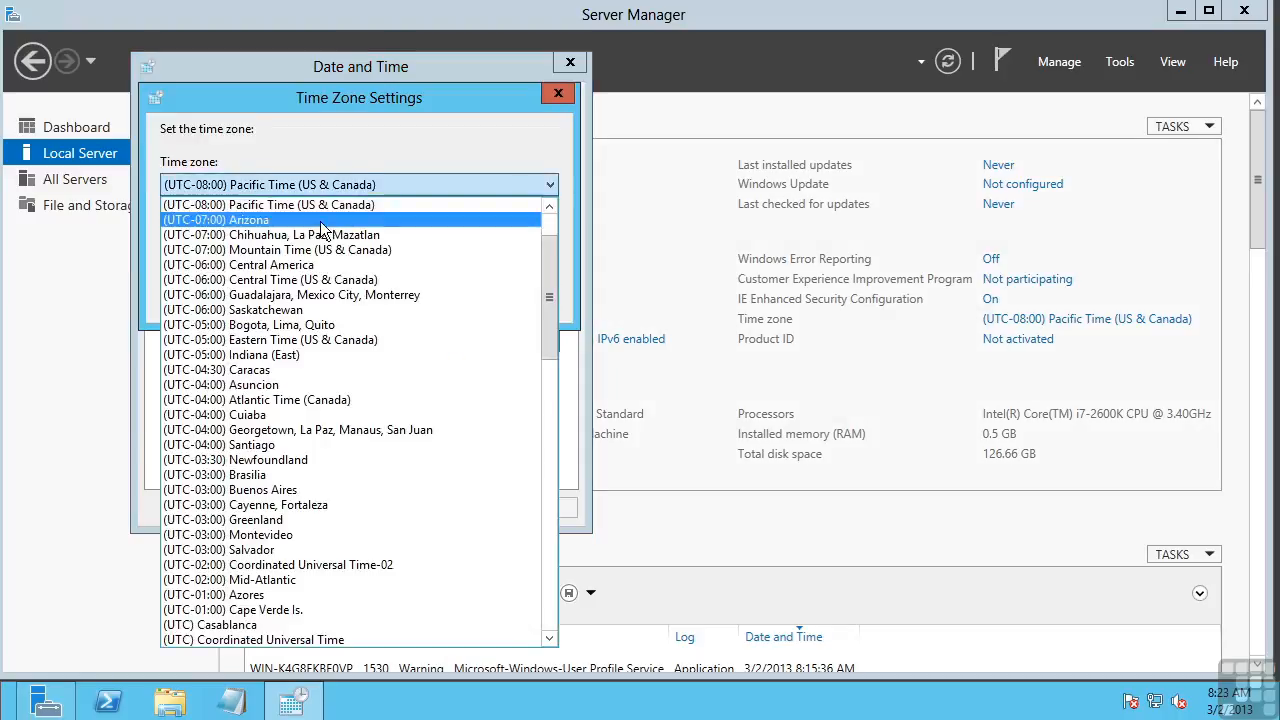
pyautogui.click(300, 280)
pyautogui.click(441, 299)
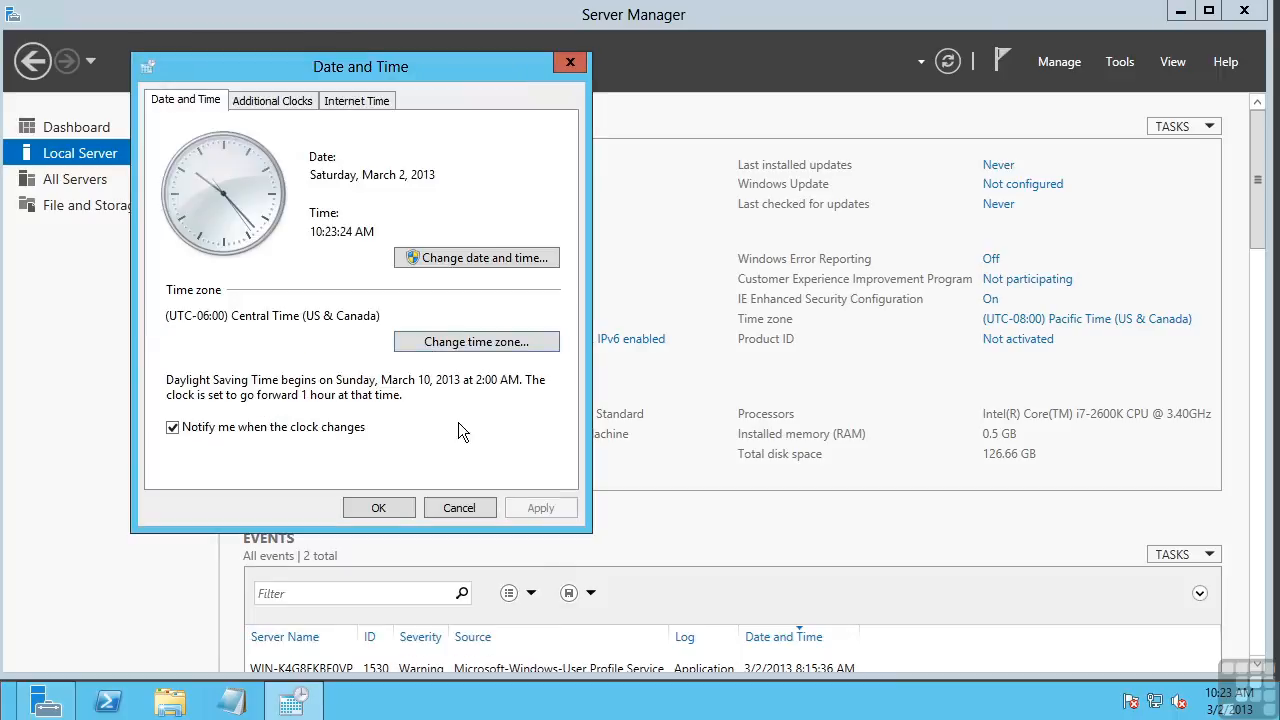
pyautogui.click(386, 507)
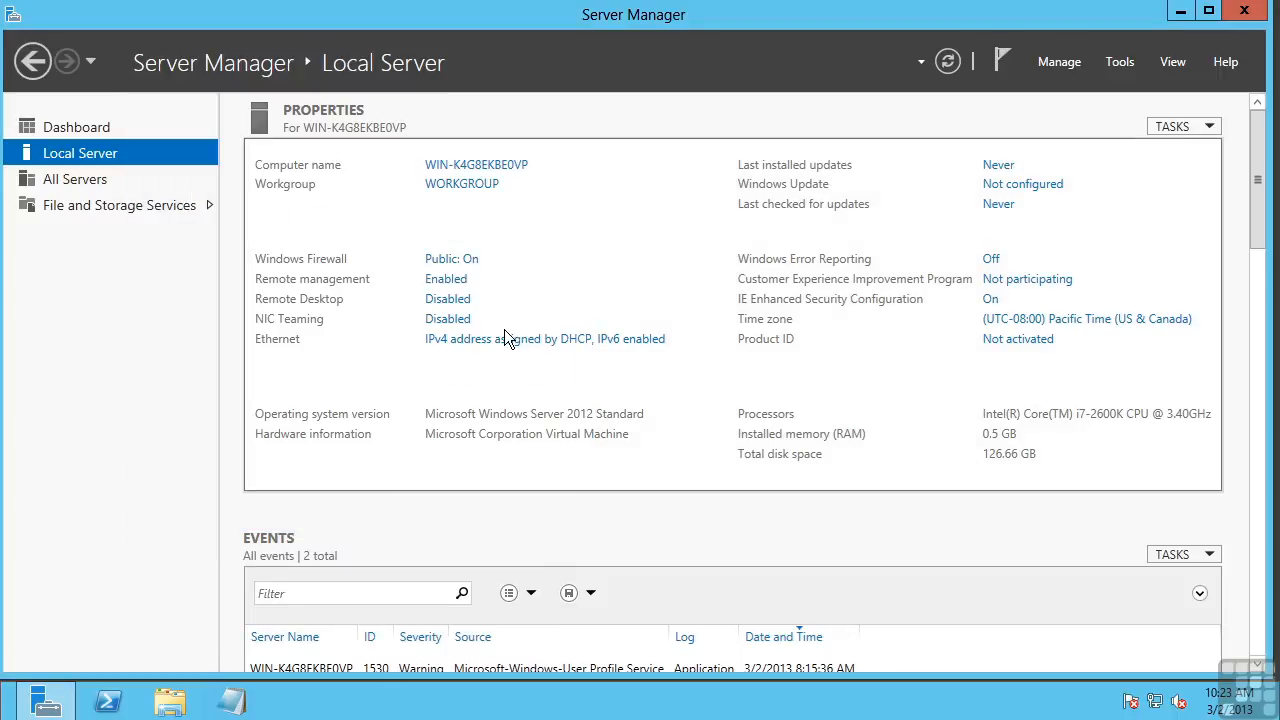
# Step: In Ethernet's TCP/IPv4 properties, keep IP and DNS addresses obtained automatically, then close both dialogs
pyautogui.click(455, 345)
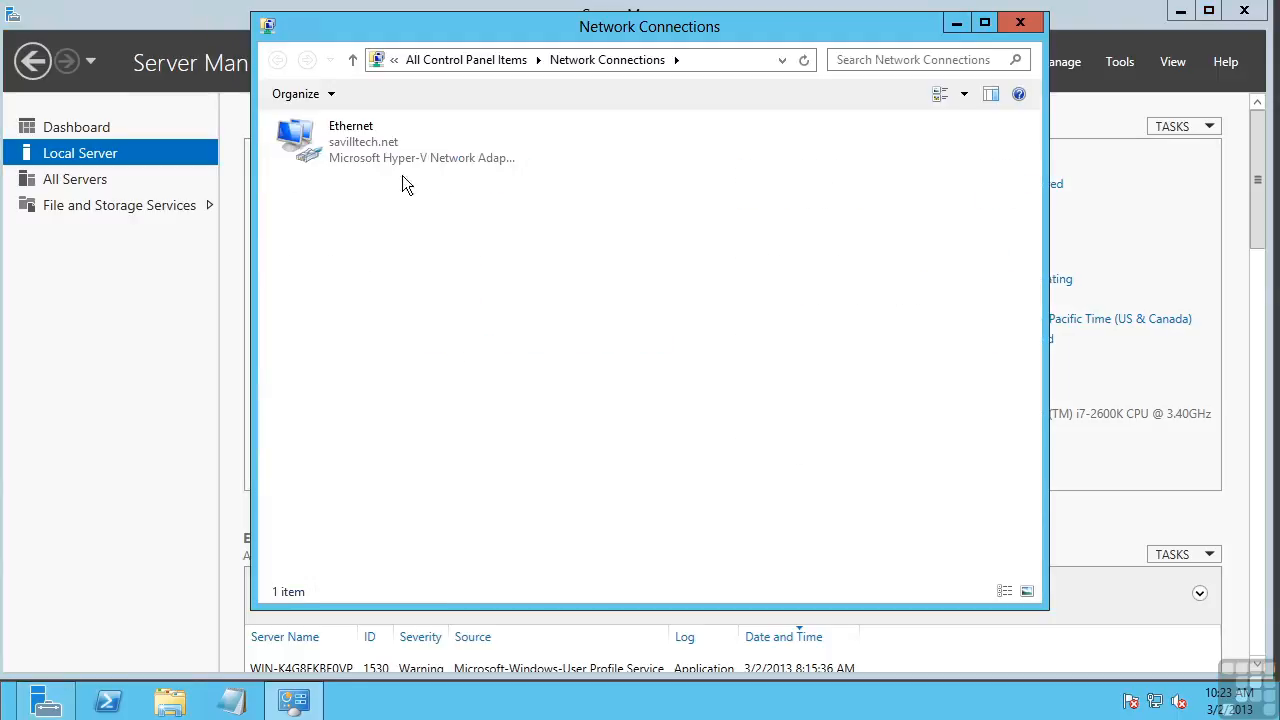
pyautogui.rightClick(352, 152)
pyautogui.click(414, 329)
pyautogui.click(378, 395)
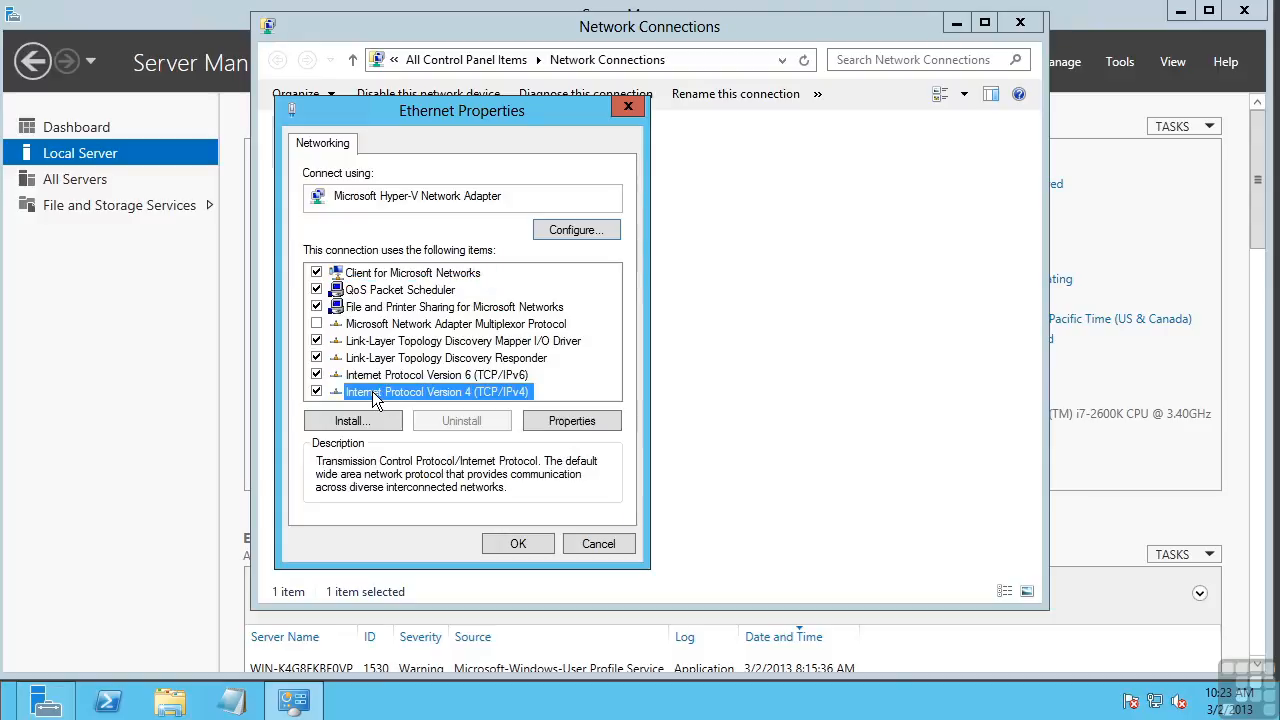
pyautogui.click(587, 428)
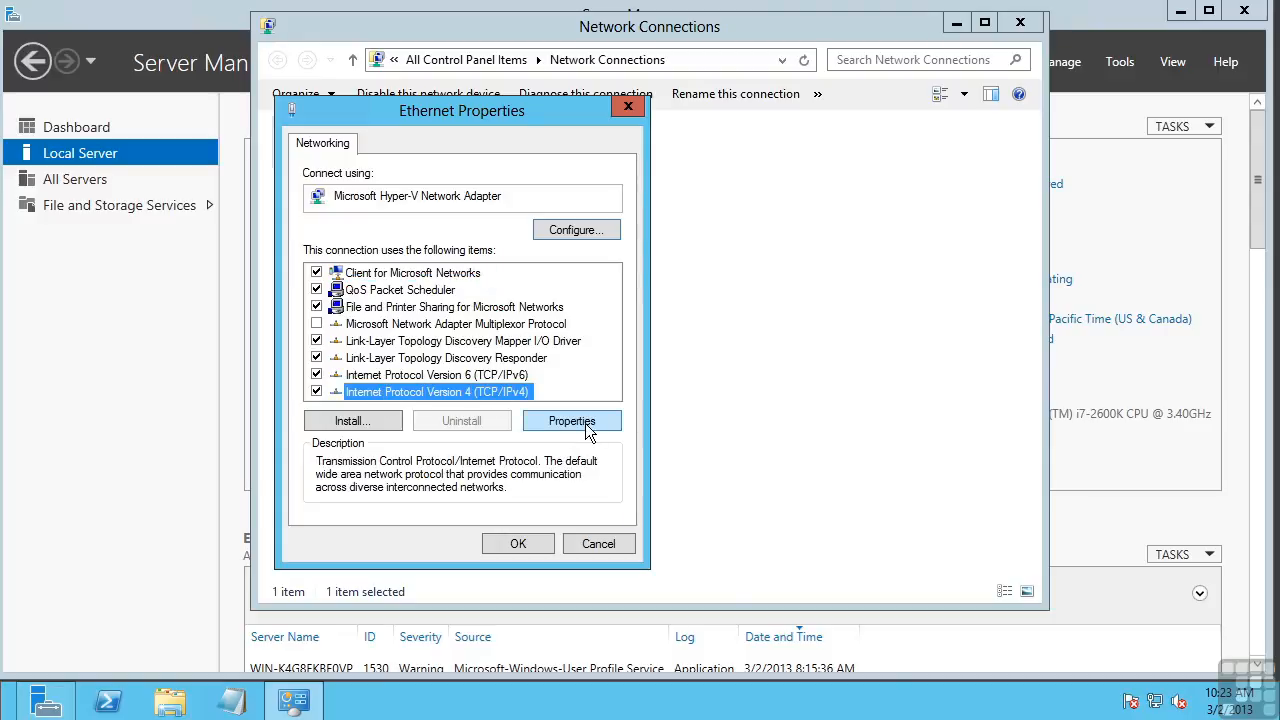
pyautogui.click(468, 333)
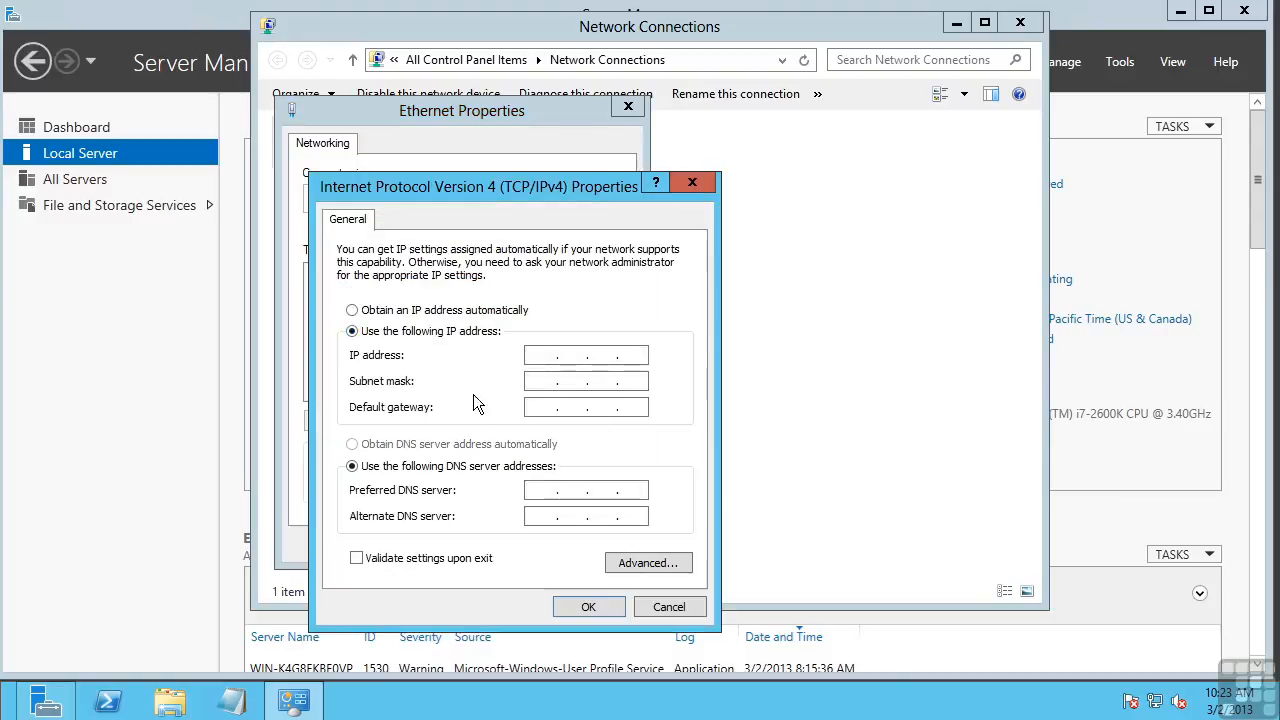
pyautogui.click(449, 314)
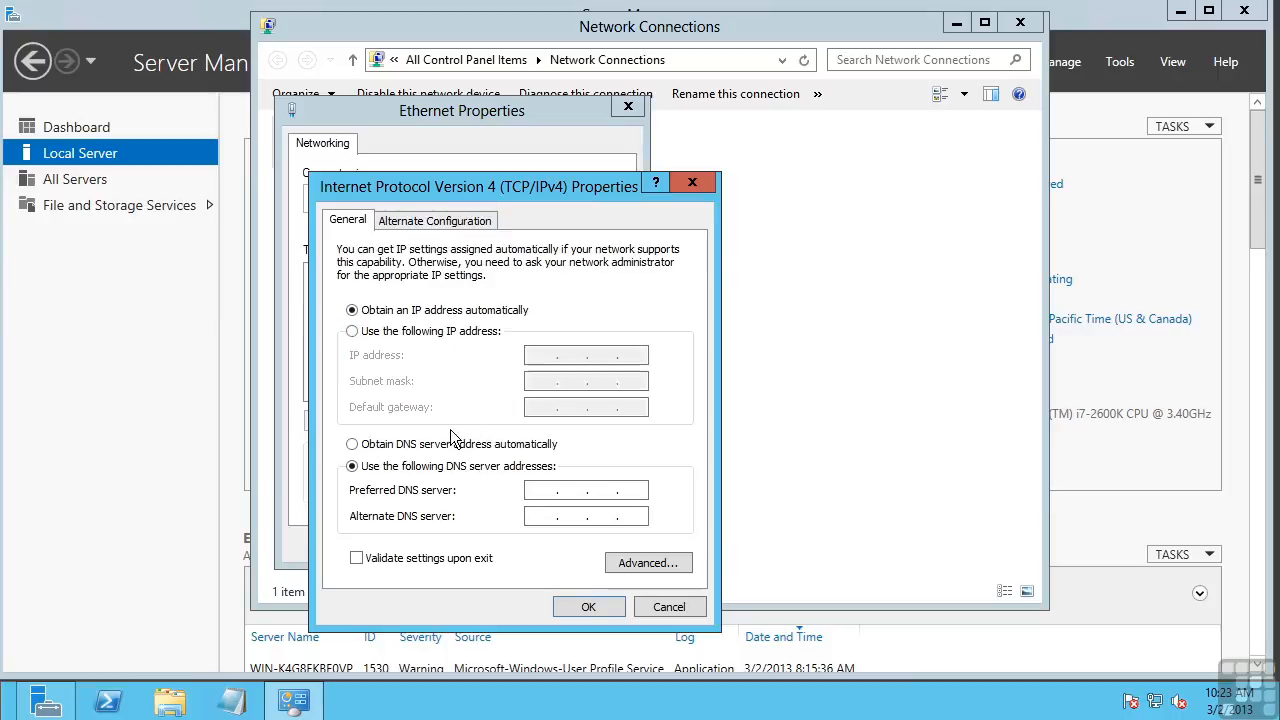
pyautogui.click(445, 446)
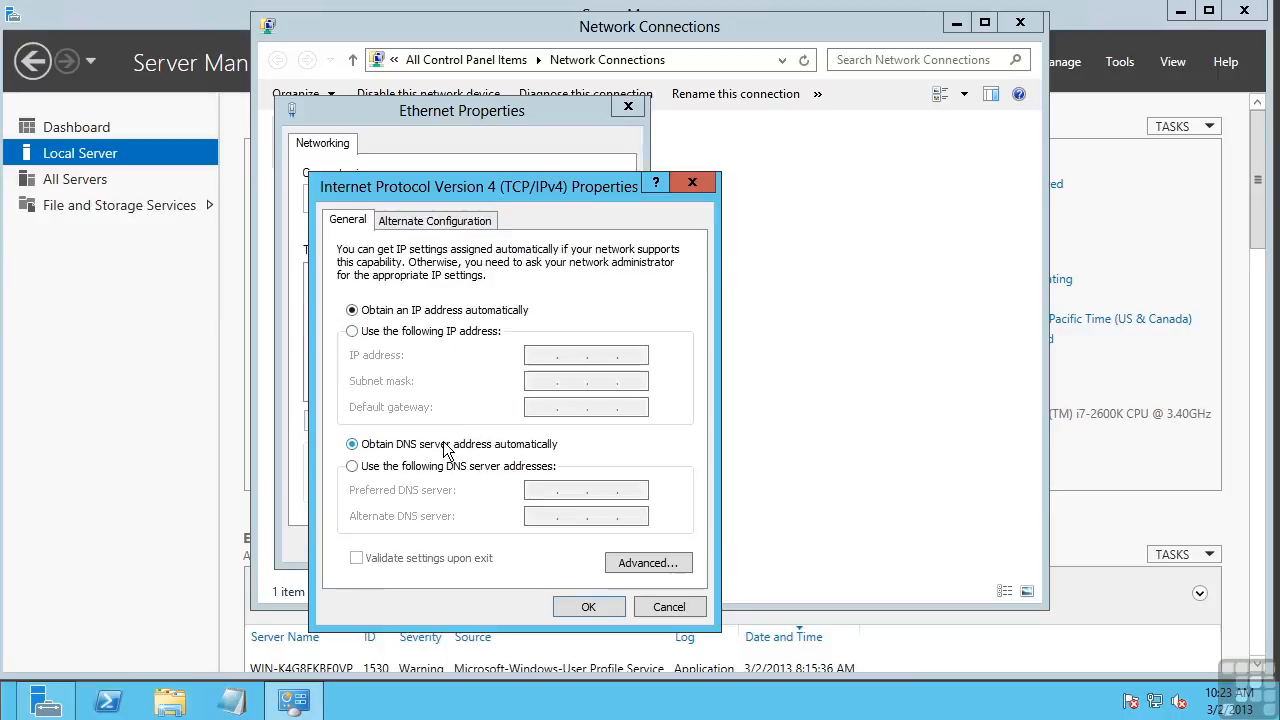
pyautogui.click(665, 606)
pyautogui.click(599, 540)
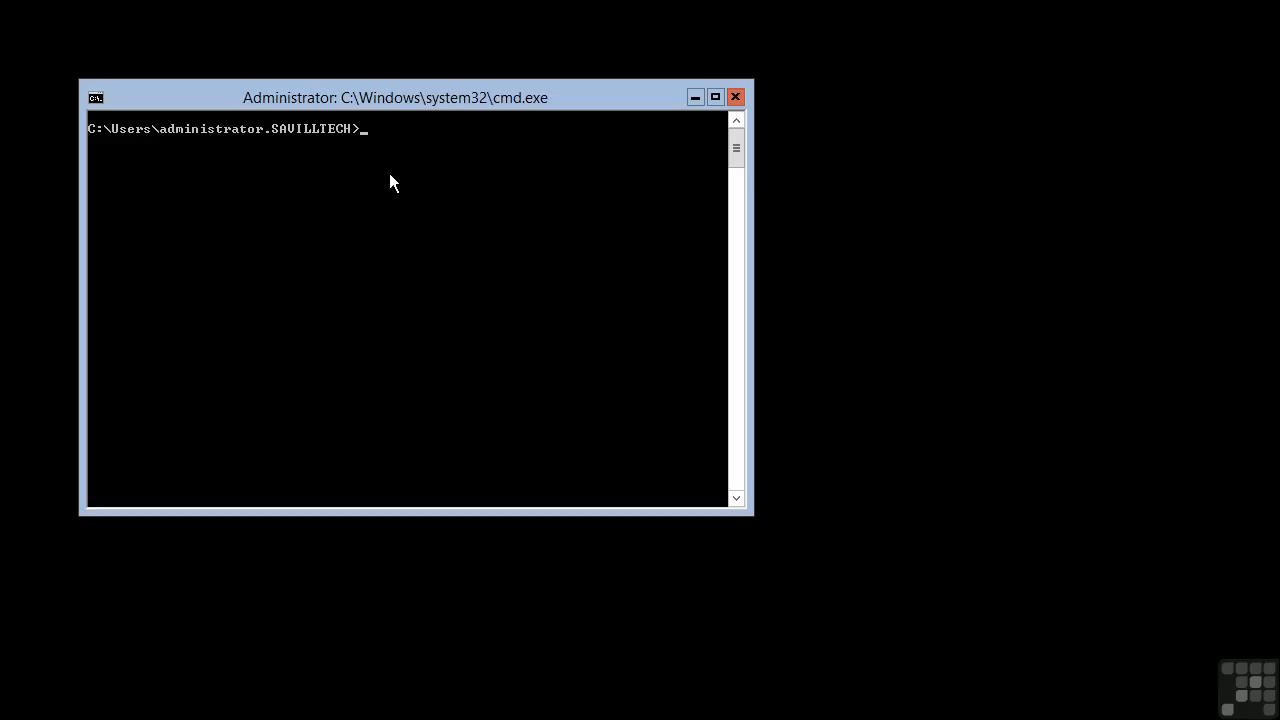
pyautogui.write('s')
pyautogui.press('Return')
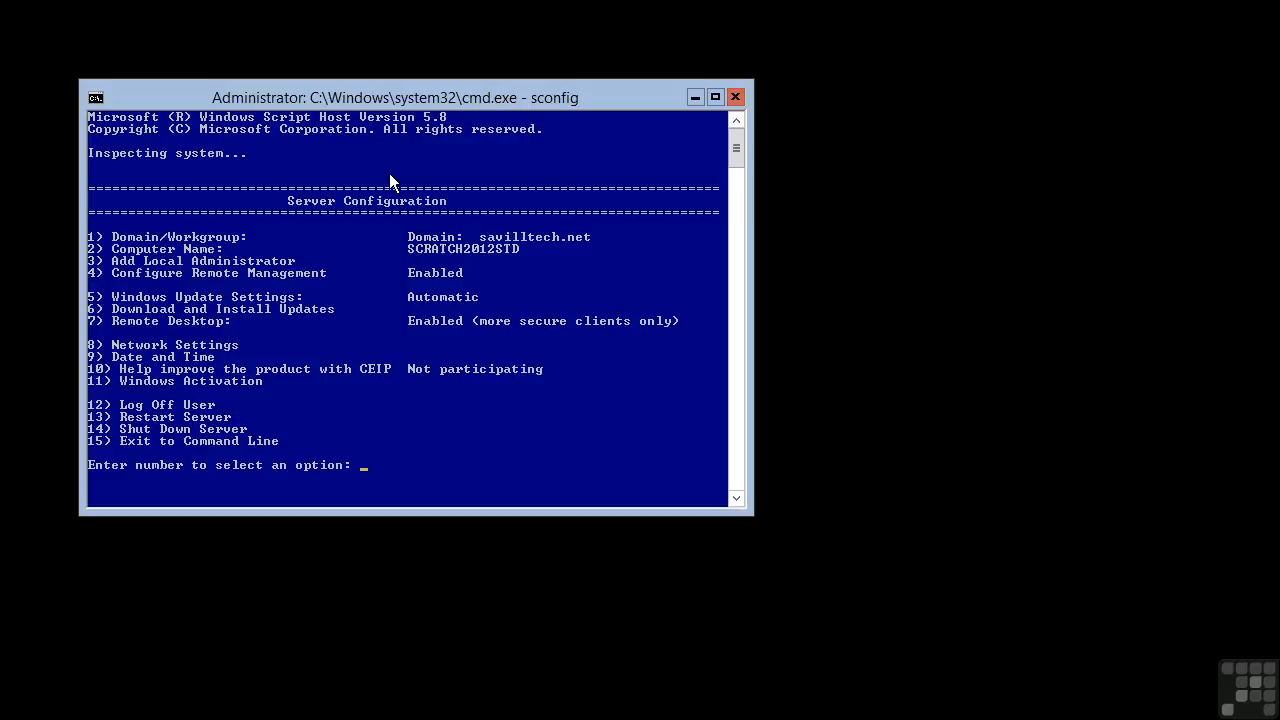
pyautogui.write('15')
pyautogui.press('Return')
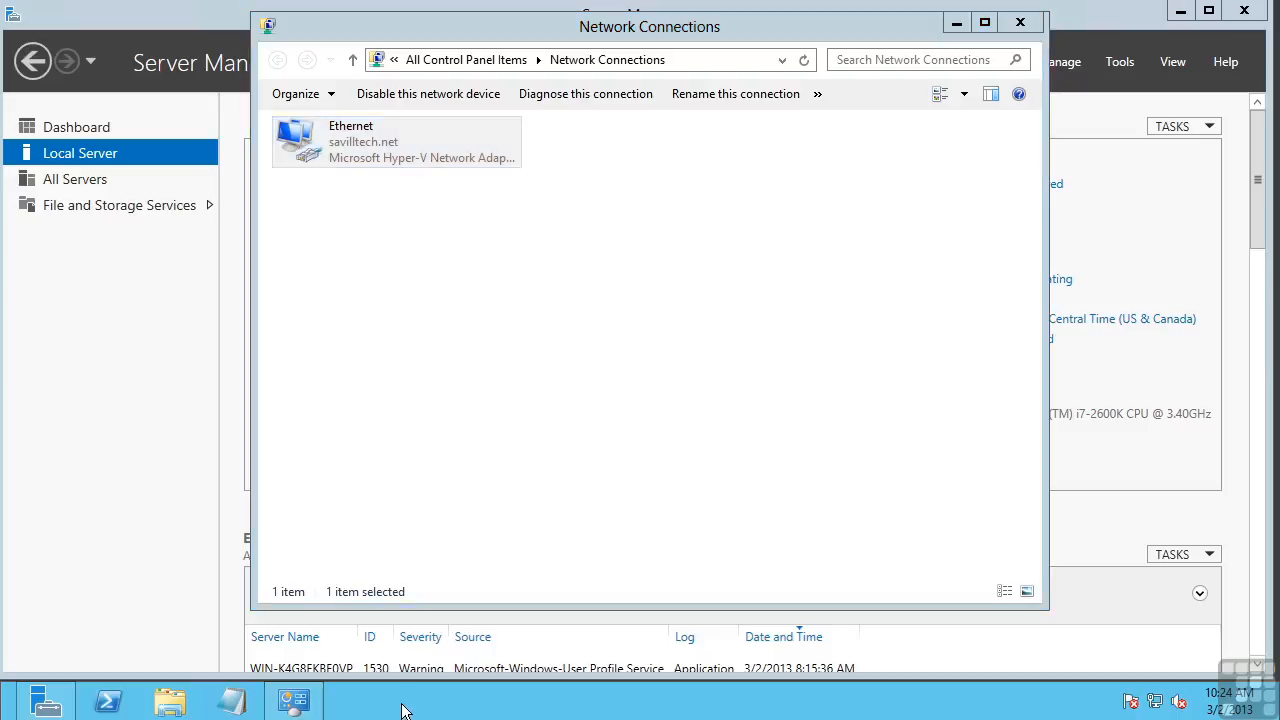
# Step: Start a Command Prompt via Run and begin typing the netsh interface ipv4 set address command
pyautogui.press('super+r')
pyautogui.write('cmd')
pyautogui.press('Return')
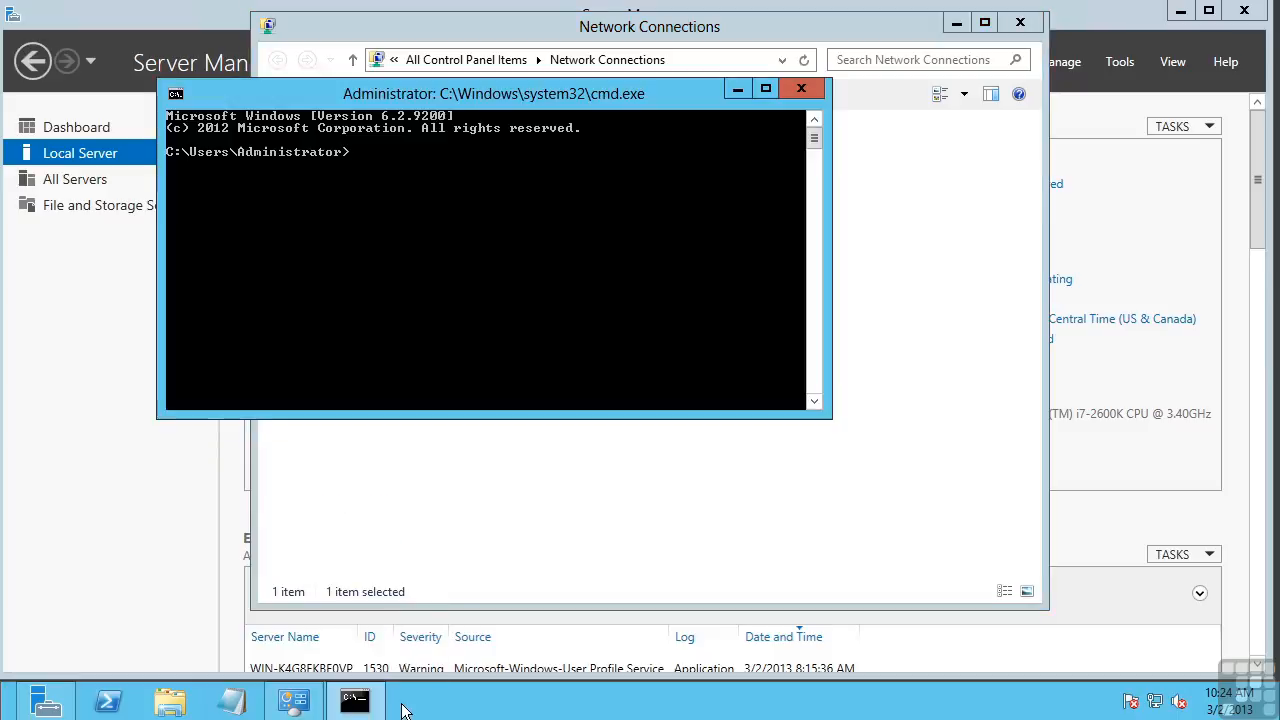
pyautogui.write('netsh')
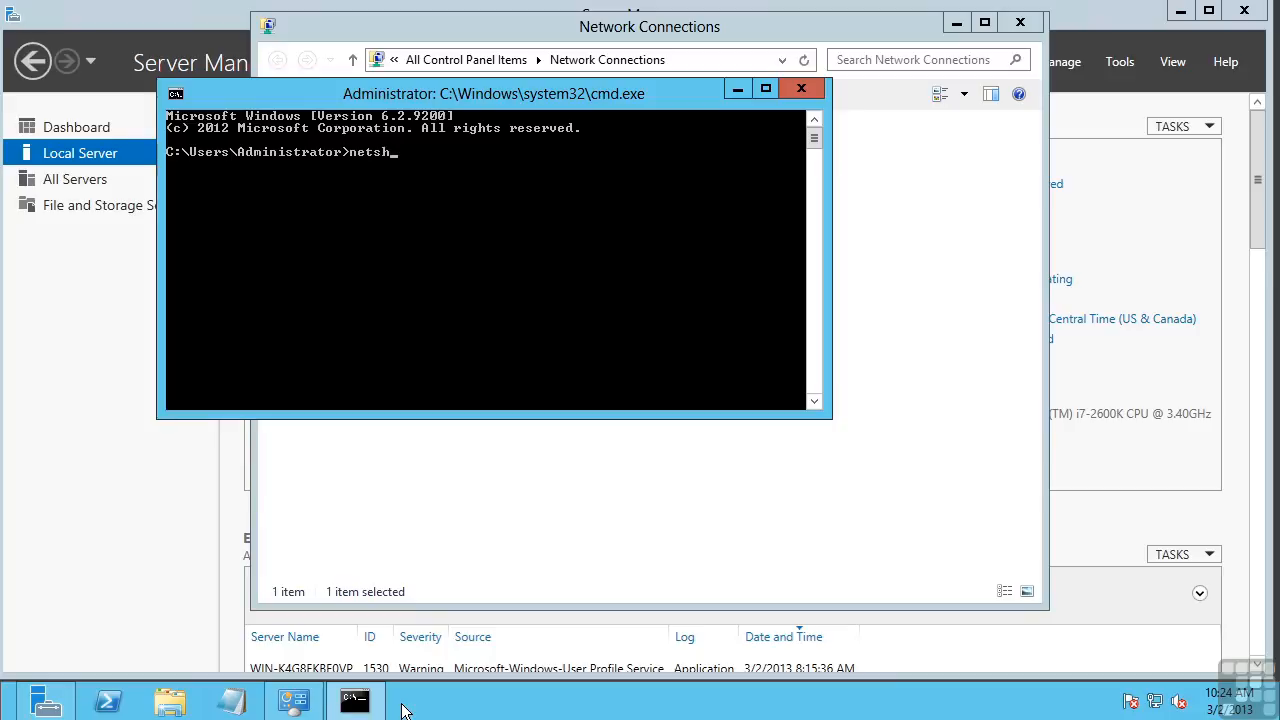
pyautogui.write(' interface ipv4 set address "Local Area Connection')
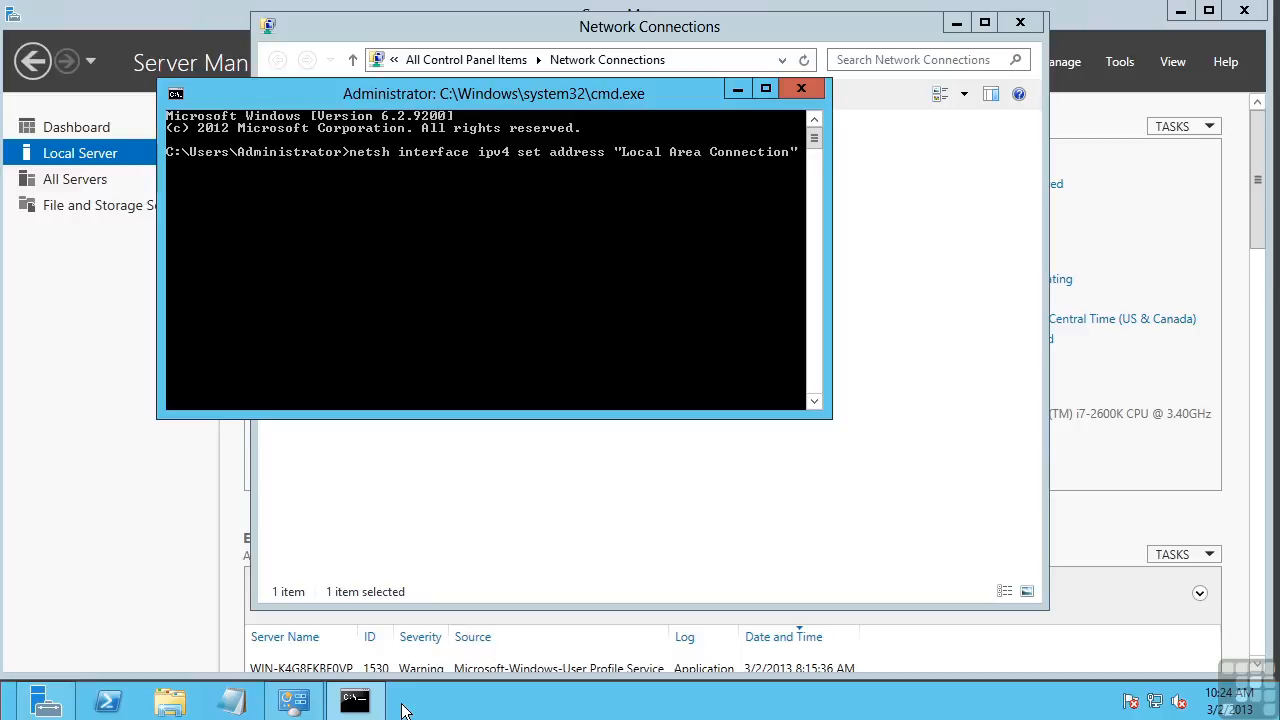
# Step: Confirm the adapter is named Ethernet, then run netsh setting static 192.168.2.240 255.255.255.0
pyautogui.click(876, 28)
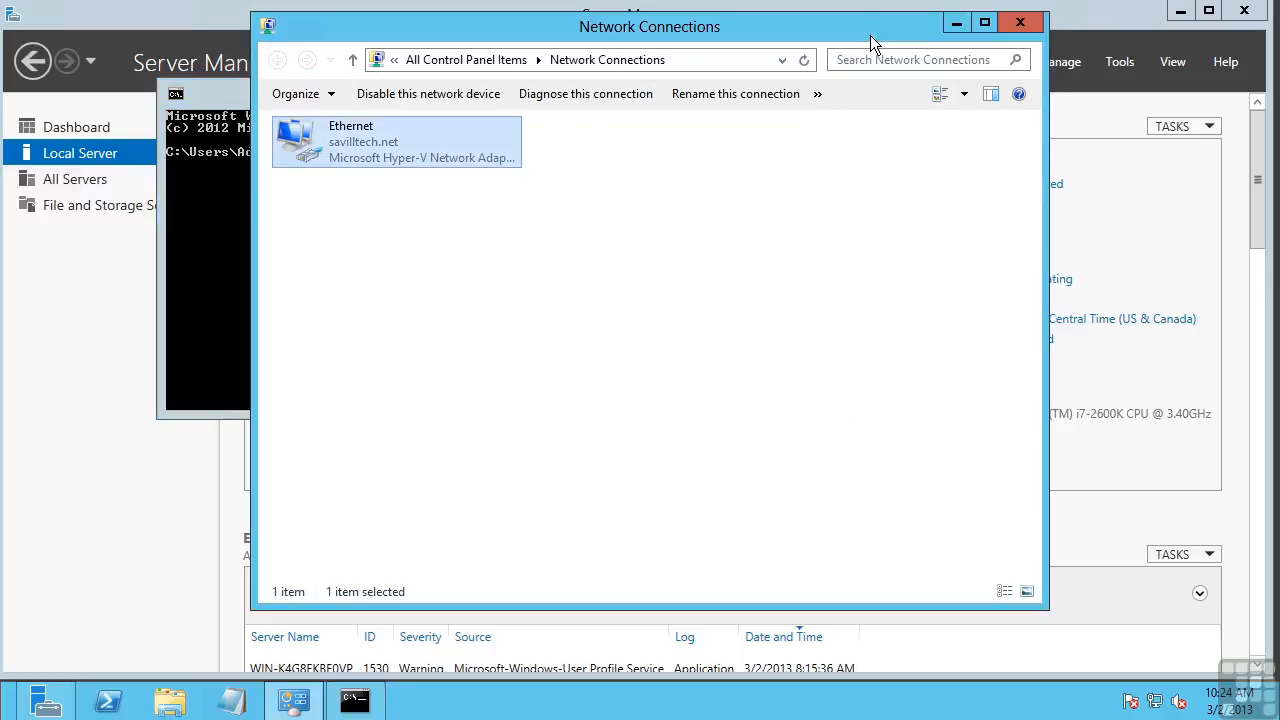
pyautogui.click(385, 131)
pyautogui.click(406, 152)
pyautogui.click(242, 93)
pyautogui.press('BackSpace')
pyautogui.press('BackSpace')
pyautogui.press('BackSpace')
pyautogui.press('BackSpace')
pyautogui.press('BackSpace')
pyautogui.press('BackSpace')
pyautogui.press('BackSpace')
pyautogui.press('BackSpace')
pyautogui.press('BackSpace')
pyautogui.press('BackSpace')
pyautogui.press('BackSpace')
pyautogui.press('BackSpace')
pyautogui.press('BackSpace')
pyautogui.press('BackSpace')
pyautogui.press('BackSpace')
pyautogui.press('BackSpace')
pyautogui.press('BackSpace')
pyautogui.press('BackSpace')
pyautogui.press('BackSpace')
pyautogui.press('BackSpace')
pyautogui.press('BackSpace')
pyautogui.write('Ethernet"')
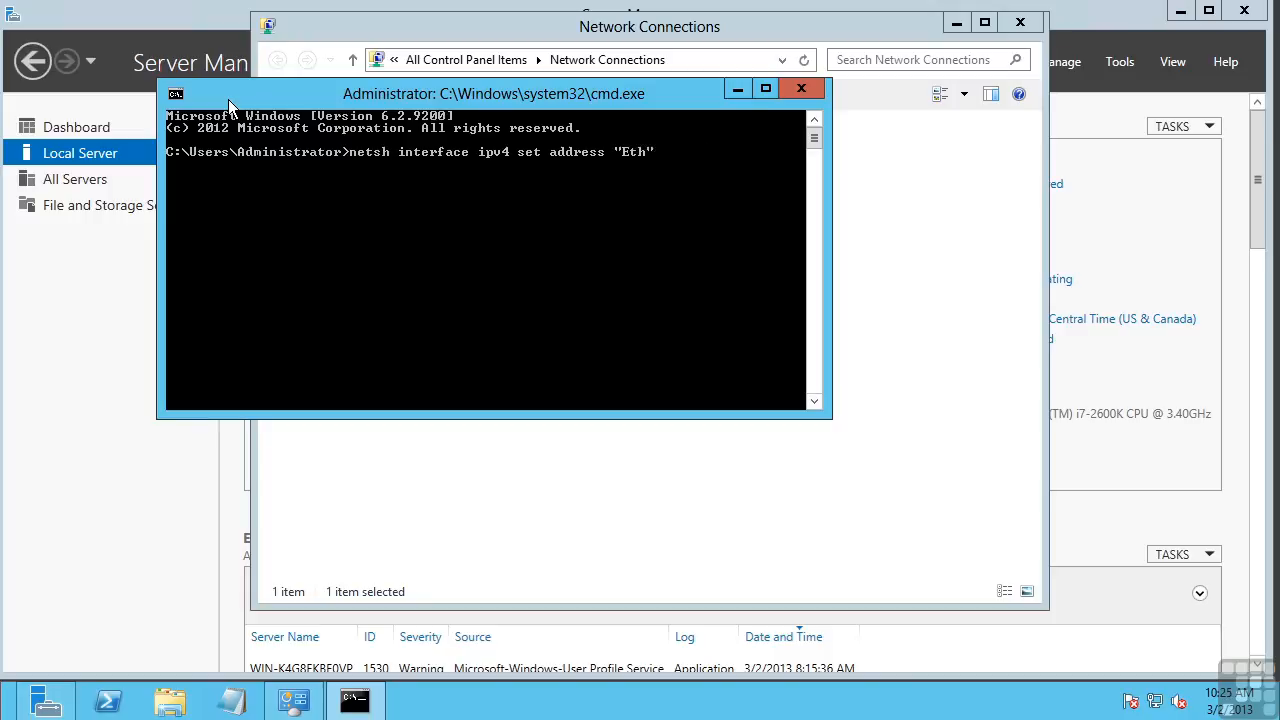
pyautogui.write(' static 192.168.2.240')
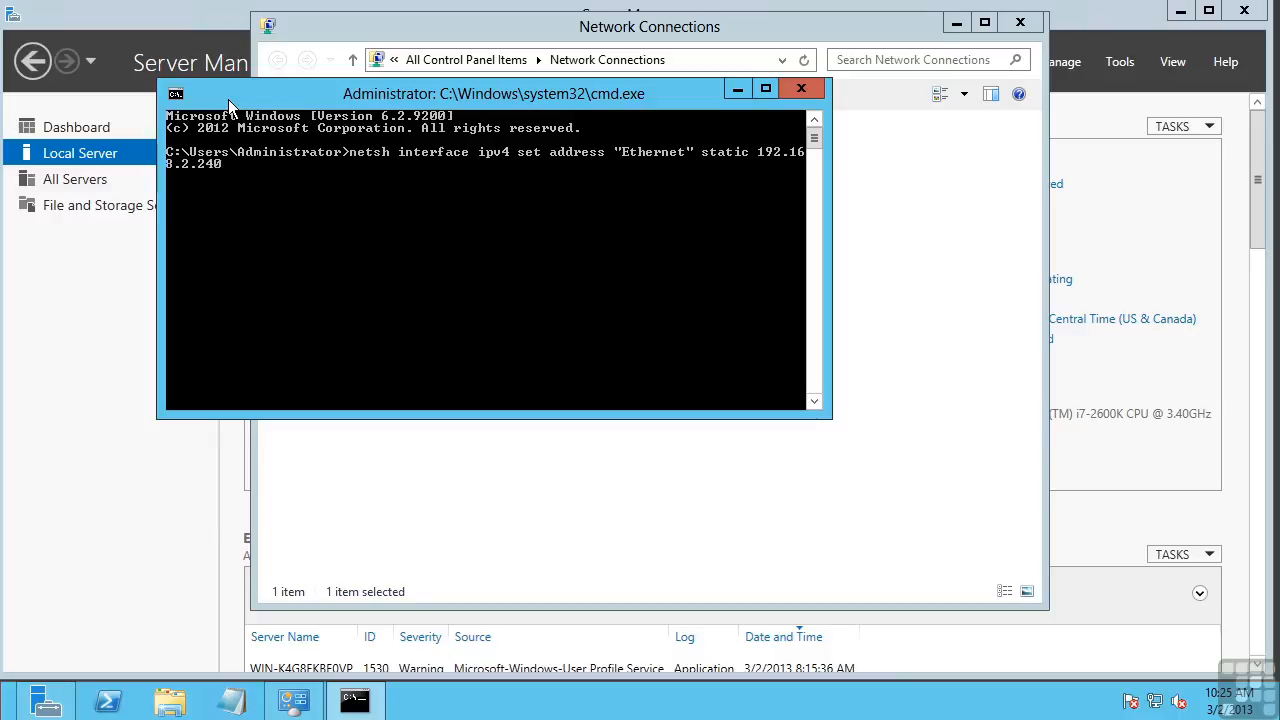
pyautogui.write(' 255.255.')
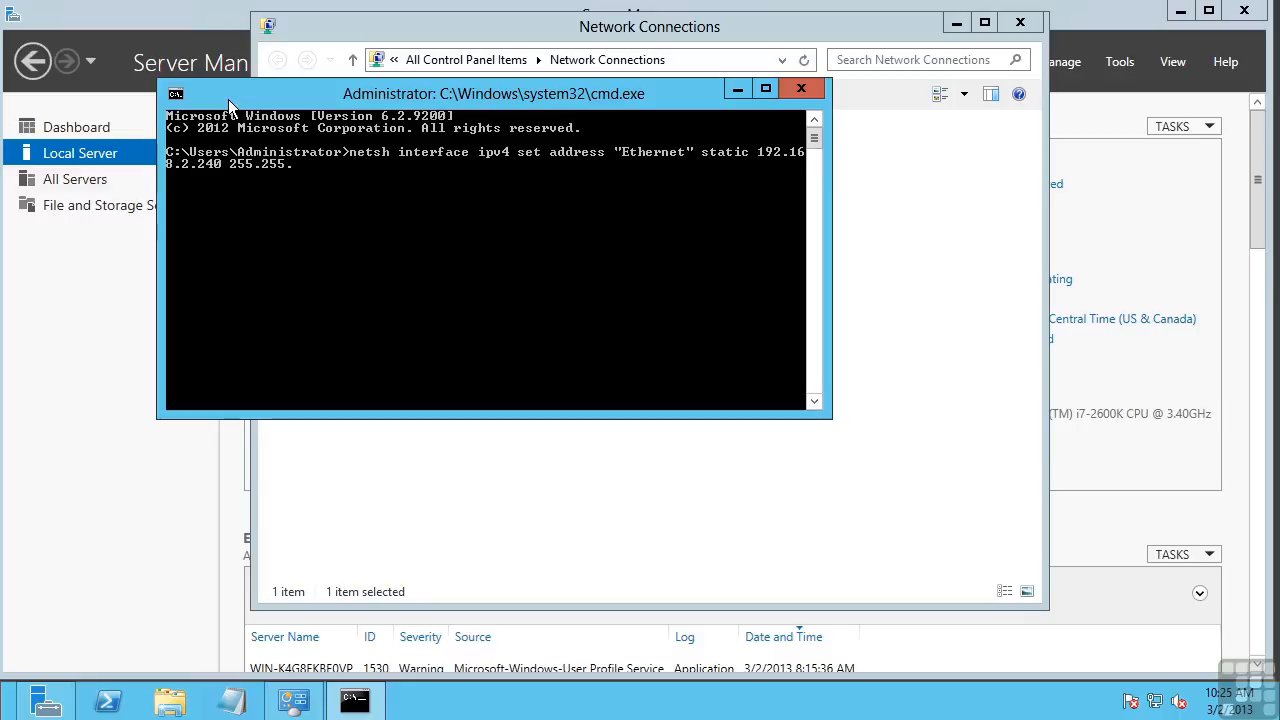
pyautogui.write('255.0')
pyautogui.press('Return')
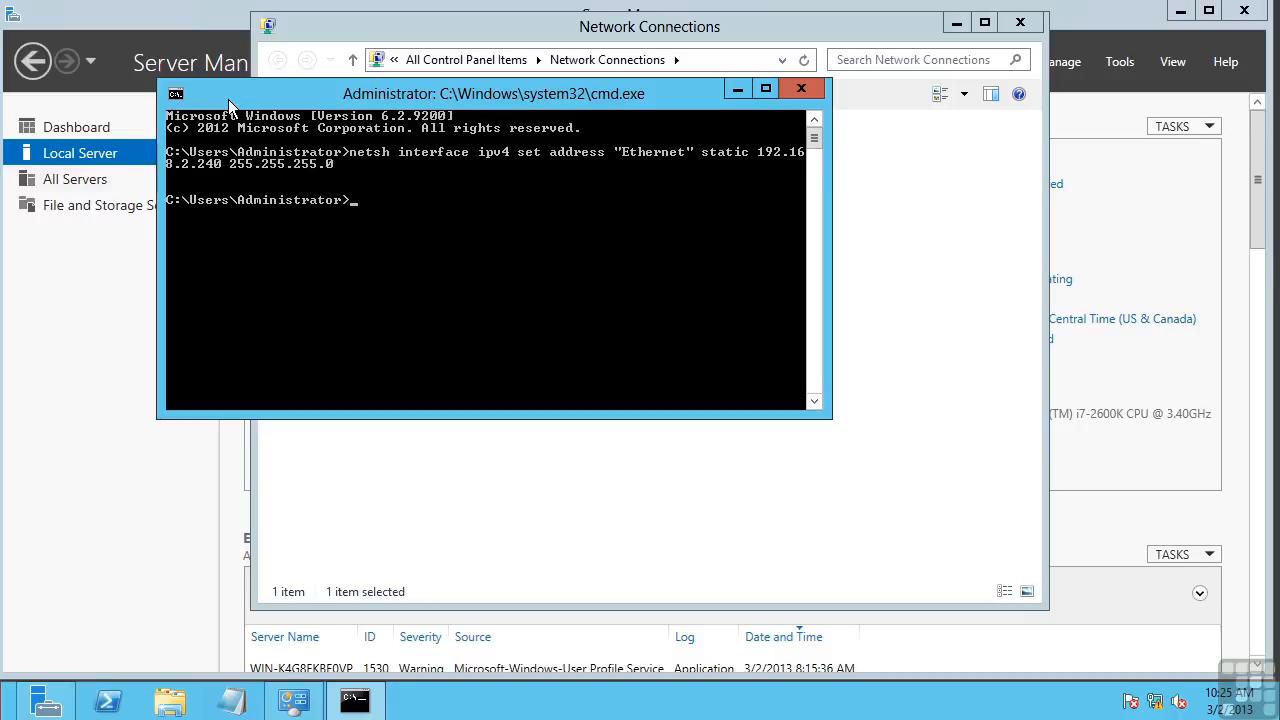
# Step: Check Ethernet's IPv4 properties show 192.168.2.240 and 255.255.255.0, then close them unchanged
pyautogui.click(960, 186)
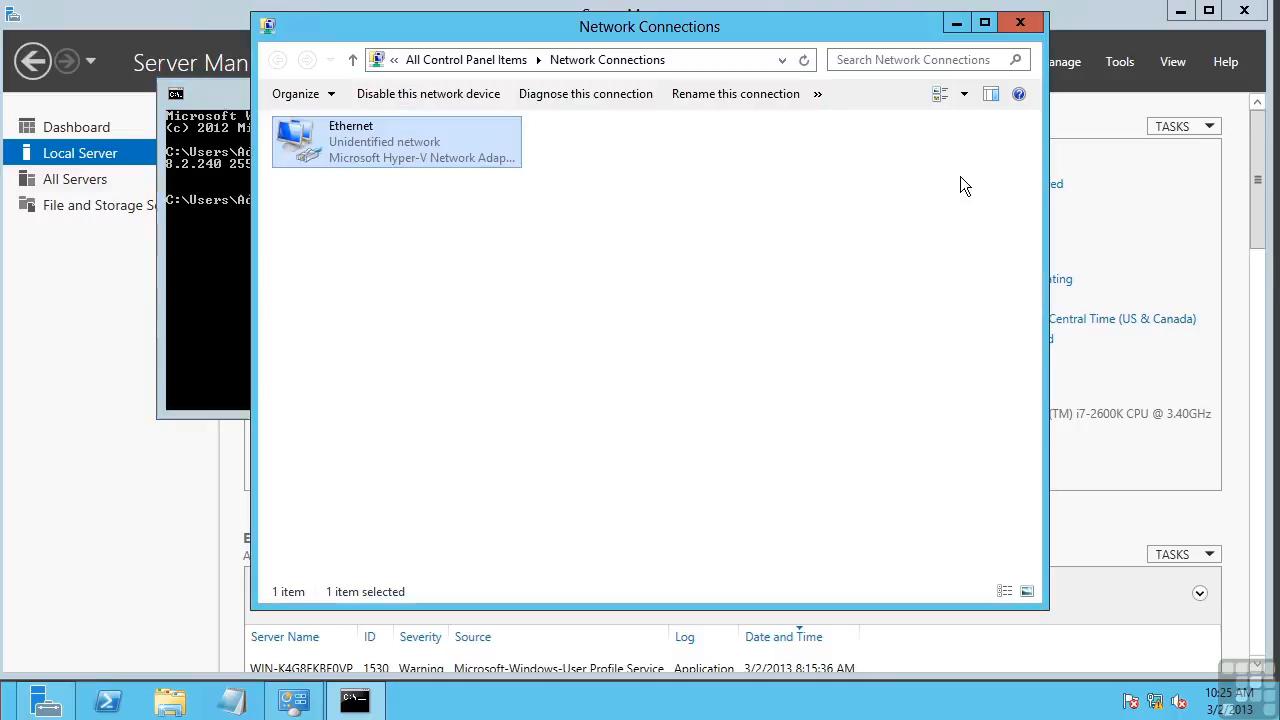
pyautogui.click(346, 138)
pyautogui.rightClick(346, 138)
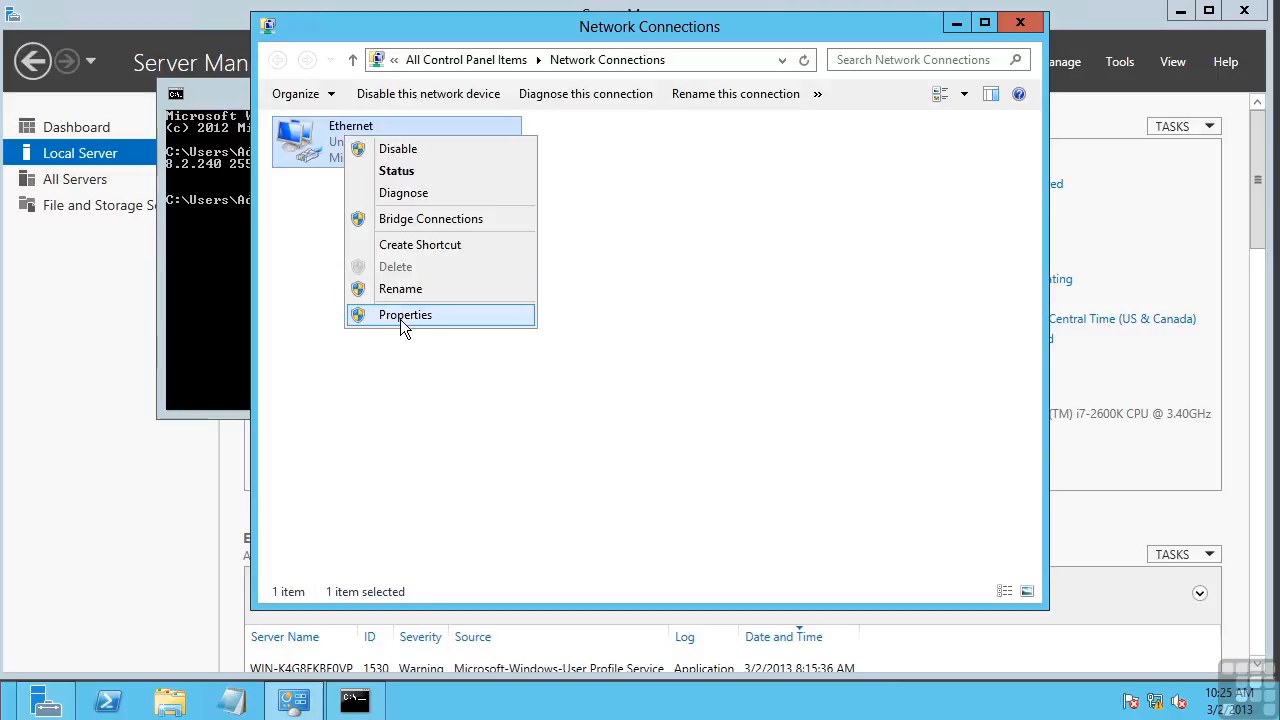
pyautogui.click(405, 314)
pyautogui.click(436, 392)
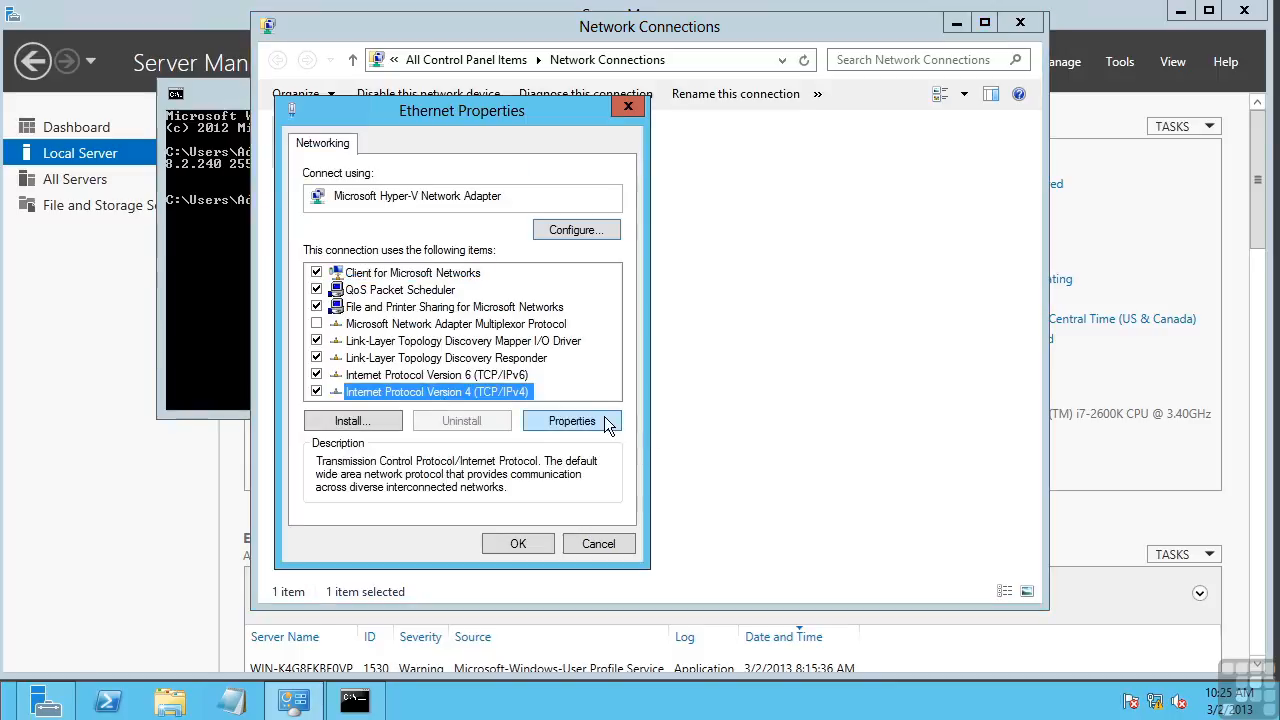
pyautogui.click(572, 421)
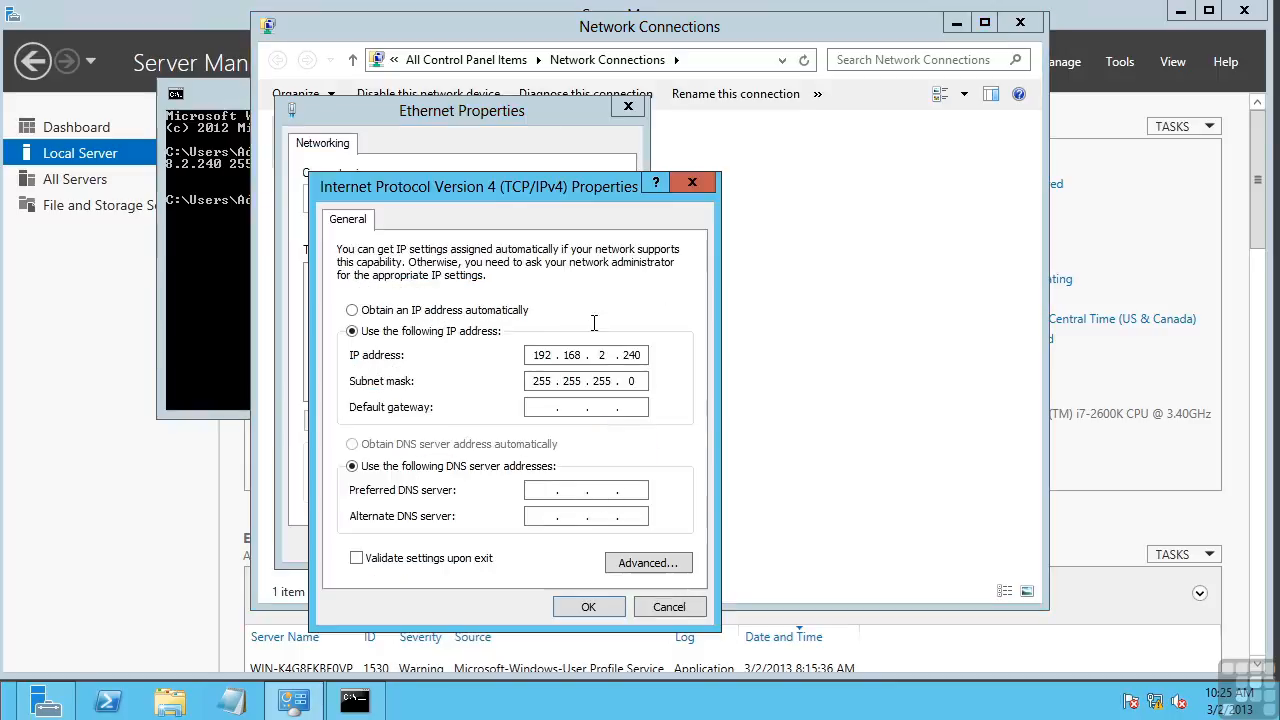
pyautogui.click(661, 612)
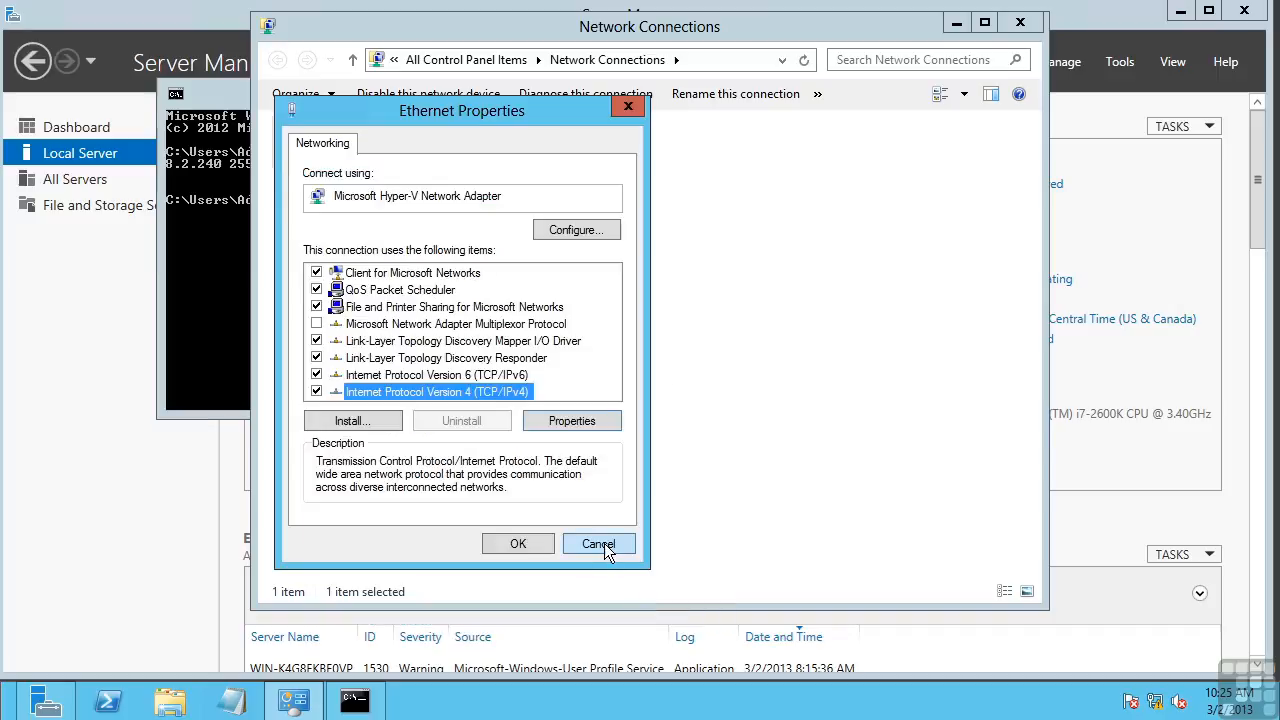
pyautogui.click(598, 545)
pyautogui.click(226, 298)
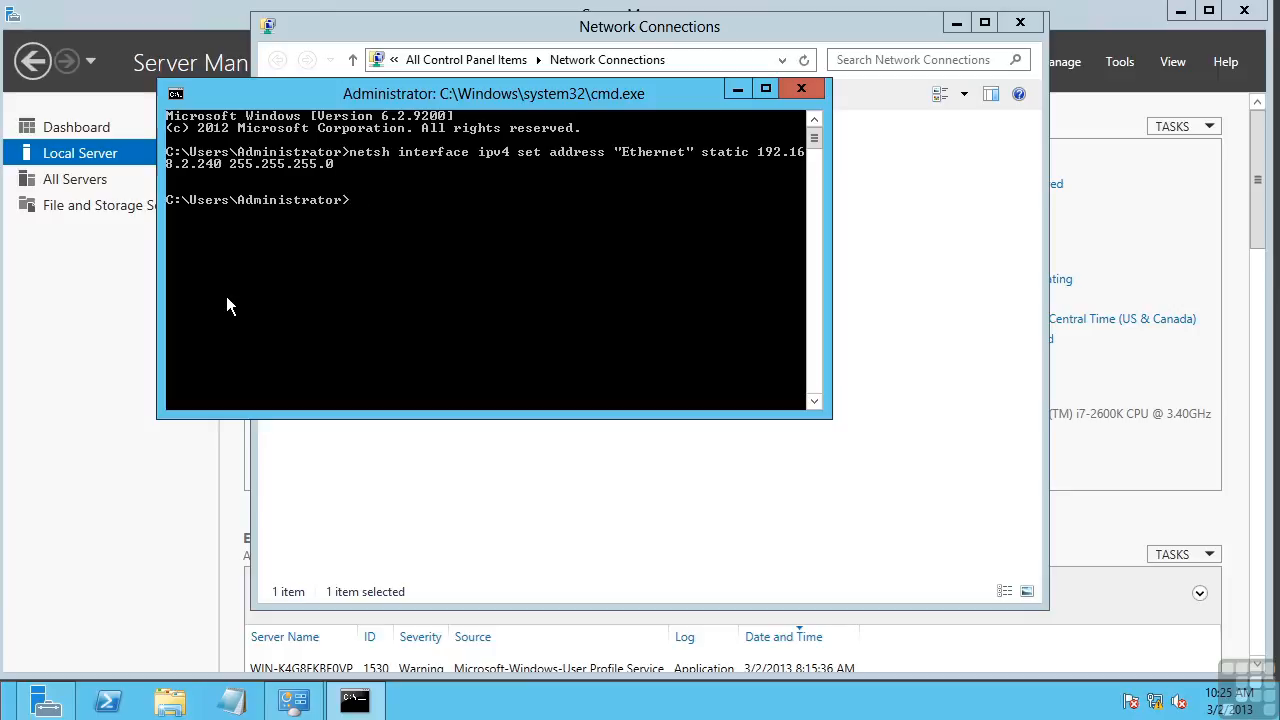
# Step: Edit the recalled netsh command to set primary DNS 192.168.2.10 on Ethernet, then run netdom /?
pyautogui.press('Up')
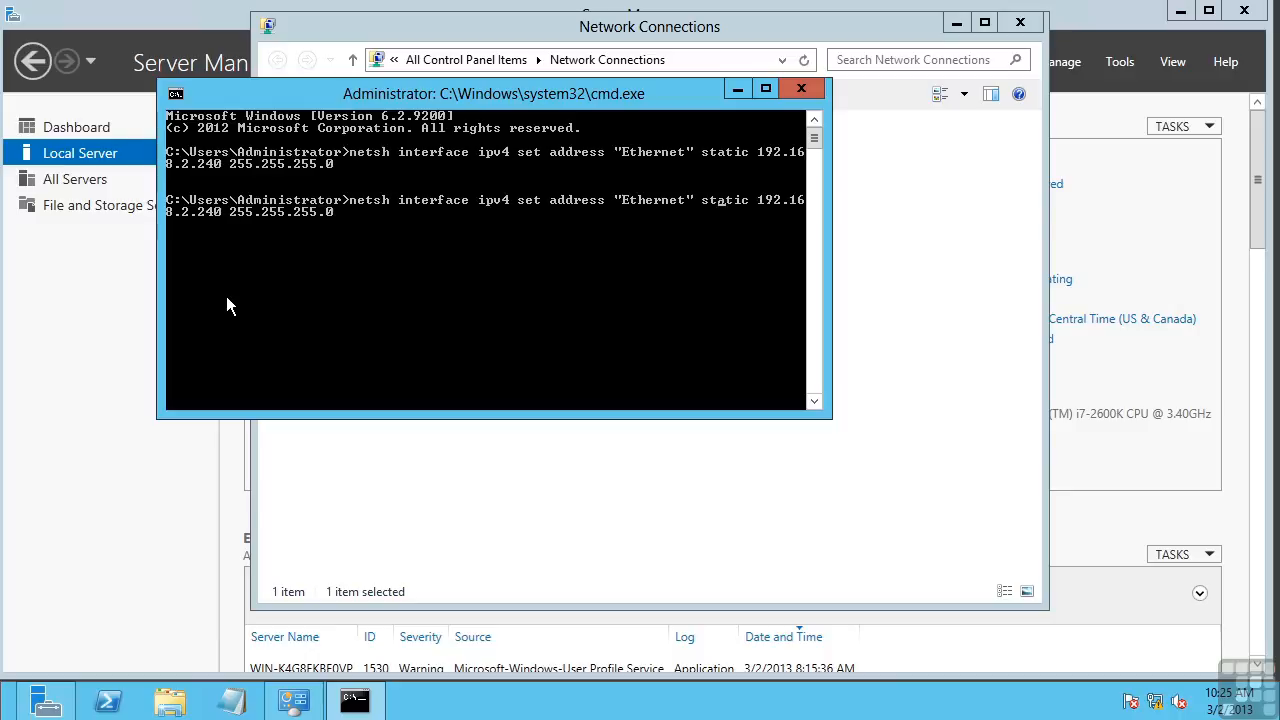
pyautogui.press('BackSpace')
pyautogui.press('BackSpace')
pyautogui.press('BackSpace')
pyautogui.press('BackSpace')
pyautogui.press('BackSpace')
pyautogui.press('BackSpace')
pyautogui.press('BackSpace')
pyautogui.write('dnsservers')
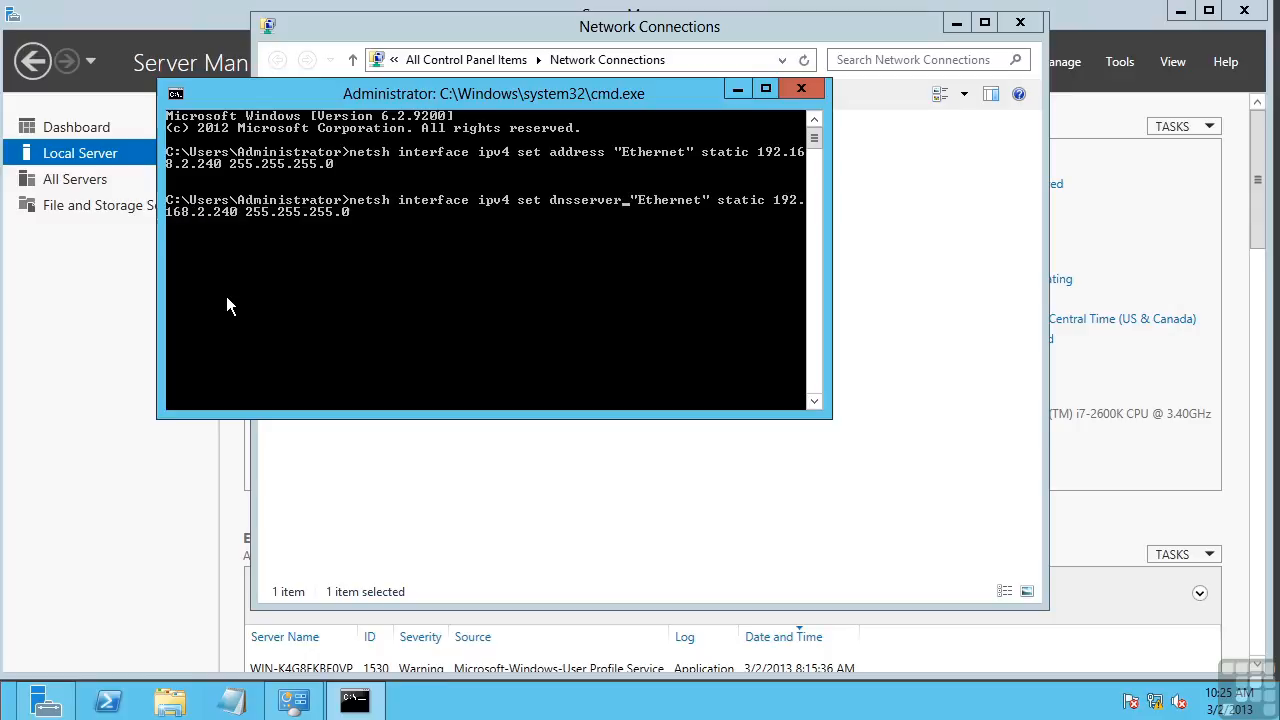
pyautogui.press('Right')
pyautogui.press('Right')
pyautogui.press('Right')
pyautogui.press('Right')
pyautogui.press('Right')
pyautogui.press('Right')
pyautogui.press('Right')
pyautogui.press('Right')
pyautogui.press('Right')
pyautogui.press('Right')
pyautogui.press('Right')
pyautogui.press('Right')
pyautogui.press('Right')
pyautogui.press('Right')
pyautogui.press('Right')
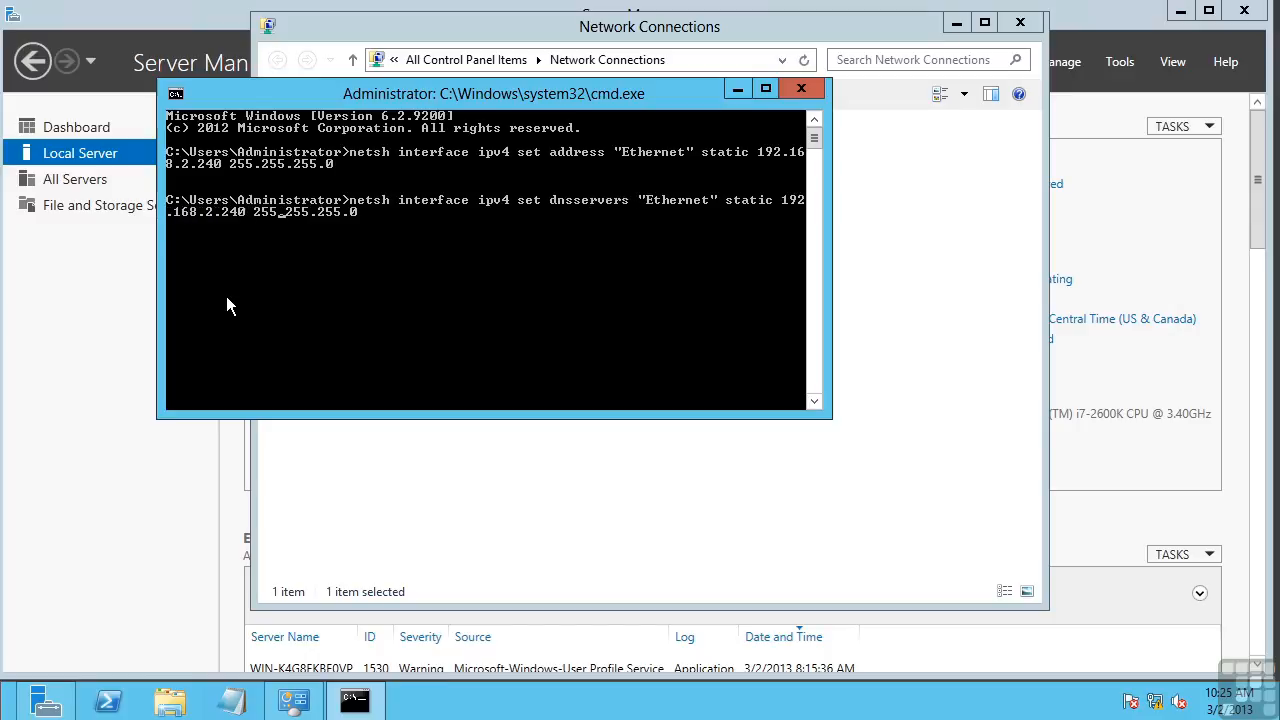
pyautogui.press('Left')
pyautogui.press('Left')
pyautogui.press('BackSpace')
pyautogui.press('BackSpace')
pyautogui.press('BackSpace')
pyautogui.press('BackSpace')
pyautogui.write('10 primary')
pyautogui.press('Delete')
pyautogui.press('Delete')
pyautogui.press('Delete')
pyautogui.press('Delete')
pyautogui.press('Delete')
pyautogui.press('Delete')
pyautogui.press('Delete')
pyautogui.press('Delete')
pyautogui.press('Delete')
pyautogui.press('Delete')
pyautogui.press('Delete')
pyautogui.press('Delete')
pyautogui.press('Delete')
pyautogui.press('Return')
pyautogui.press('Return')
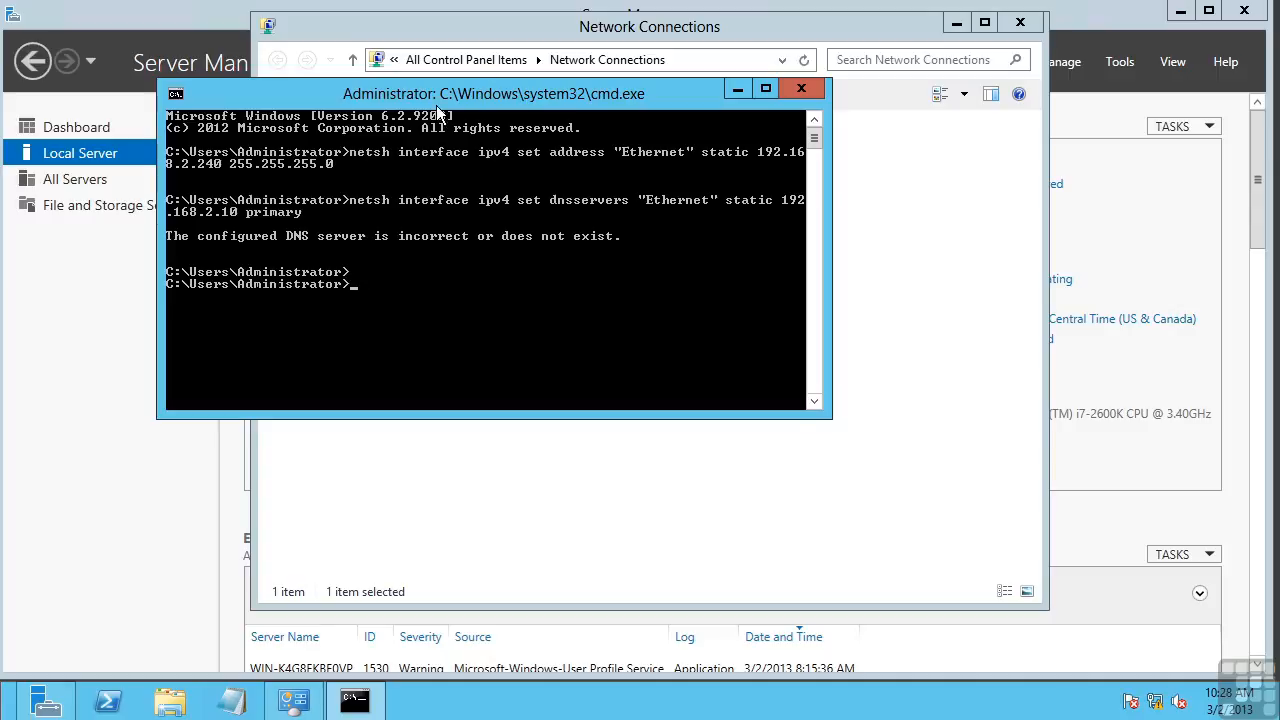
pyautogui.write('netdom /?')
pyautogui.press('Return')
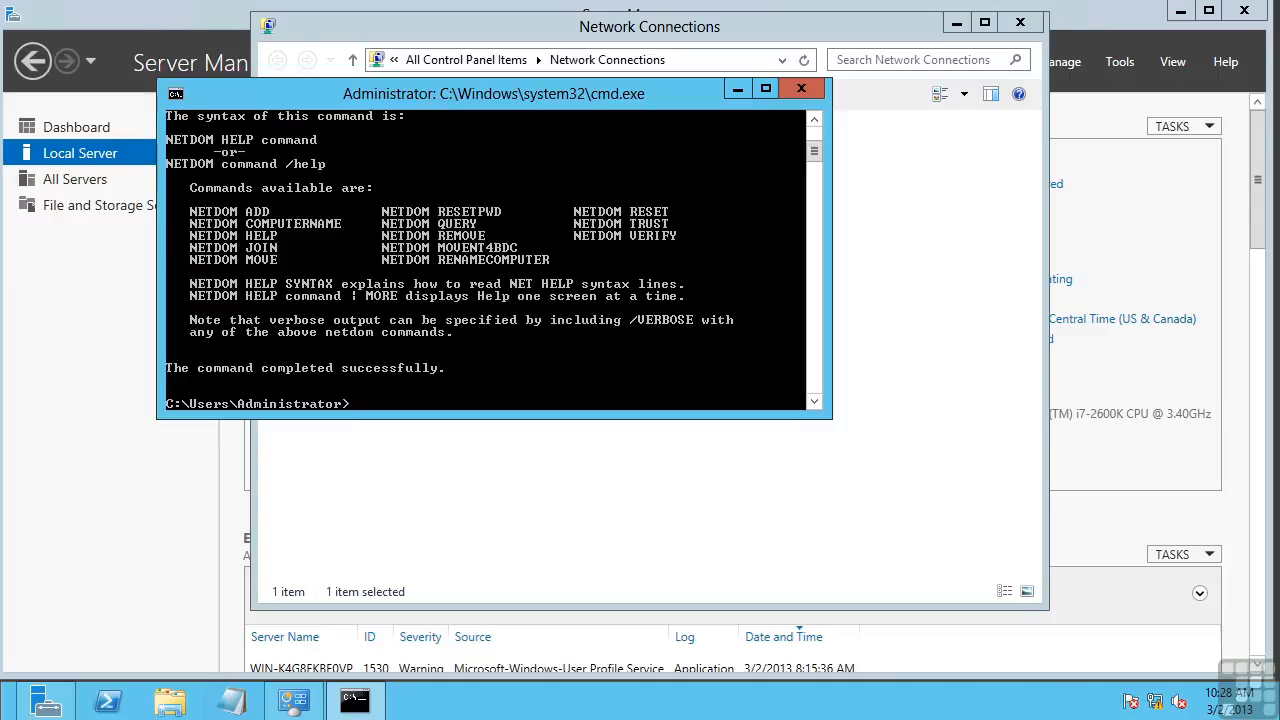
# Step: Bring Server Manager's Local Server page, showing Ethernet at 192.168.2.240, to the front
pyautogui.click(167, 25)
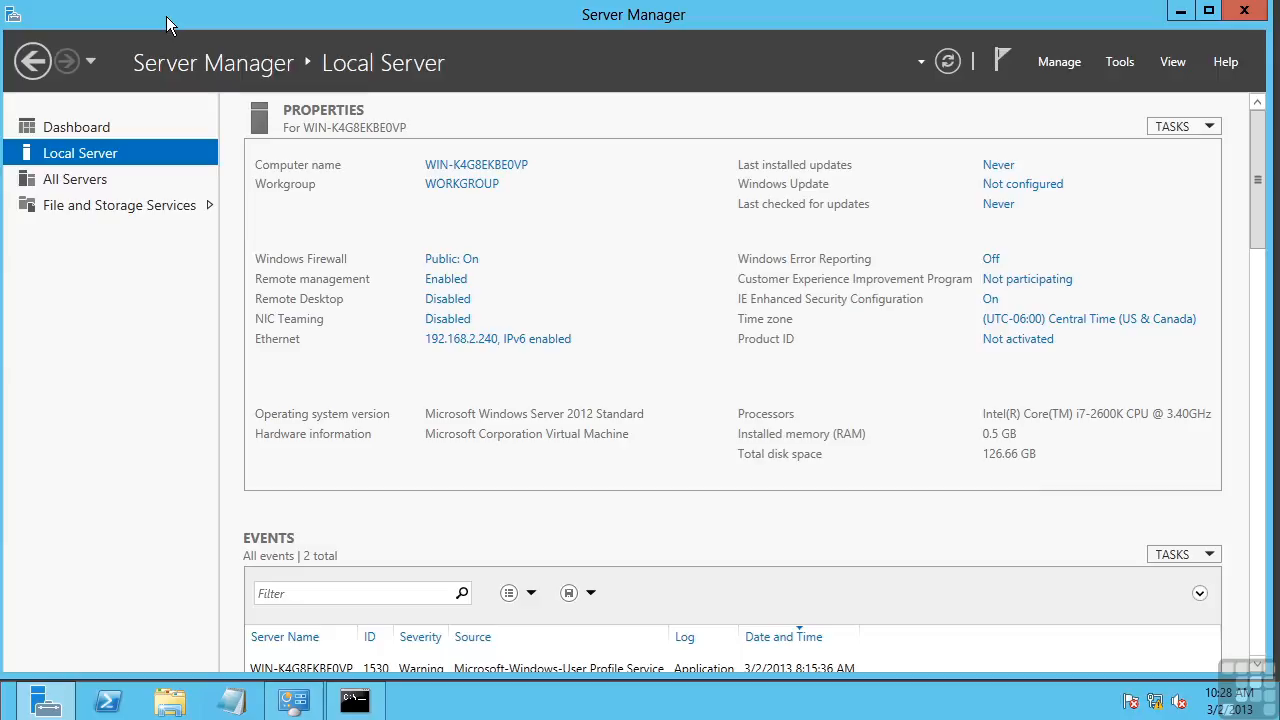
# Step: From the Product ID's Not activated link, open TechNet's 'Appendix A: KMS Client Setup Keys' page and scroll to the keys tables
pyautogui.click(1027, 343)
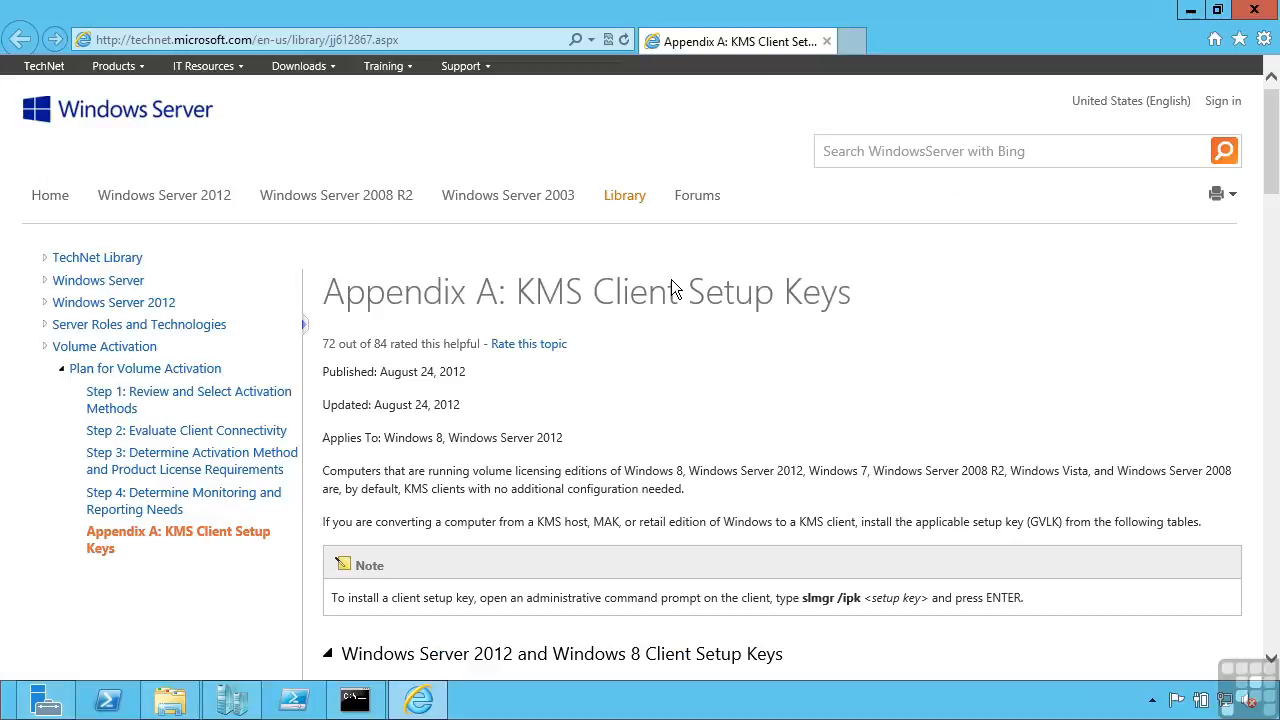
pyautogui.scroll(-7, 1273, 165)
pyautogui.moveTo(1274, 294); pyautogui.dragTo(1277, 145)
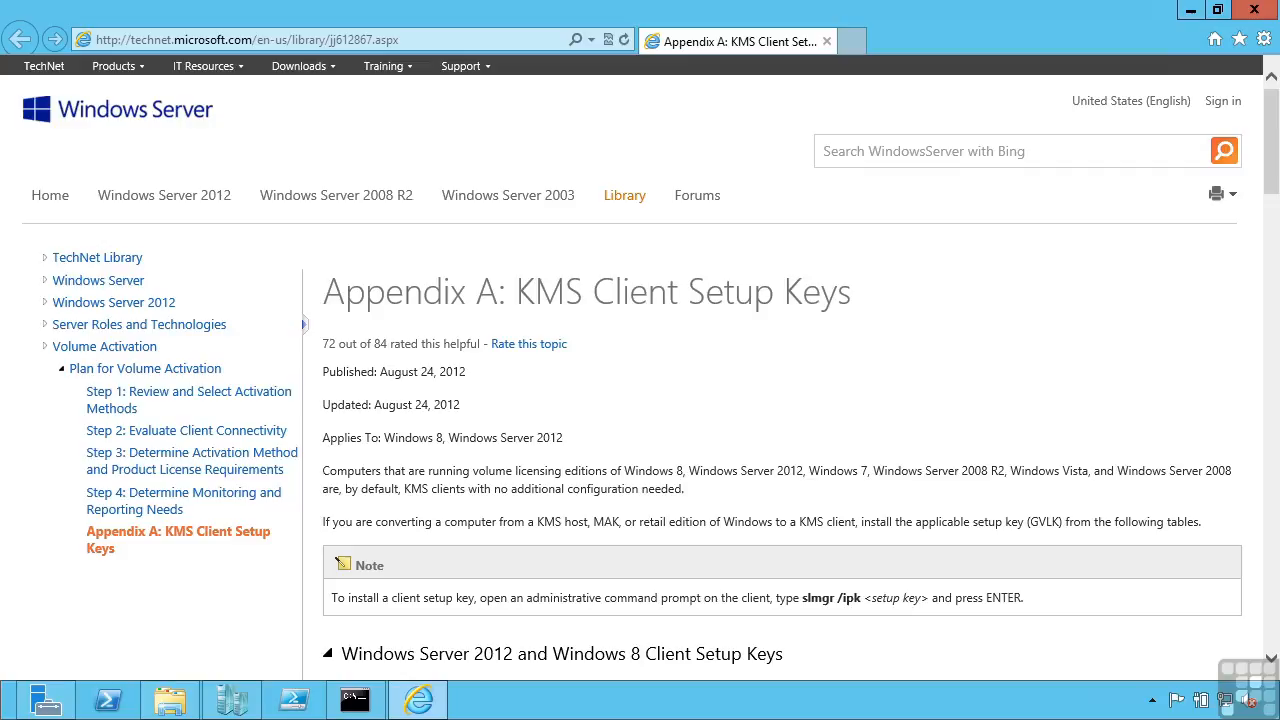